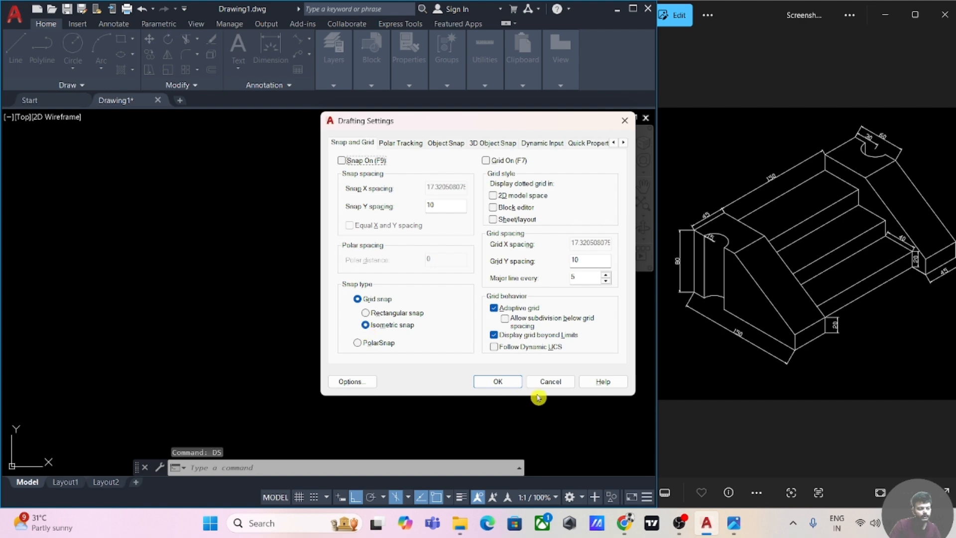
Accept the isometric snap settings and draw connected lines 80 straight down, 150 along 330° and 20 straight up.
click(499, 381)
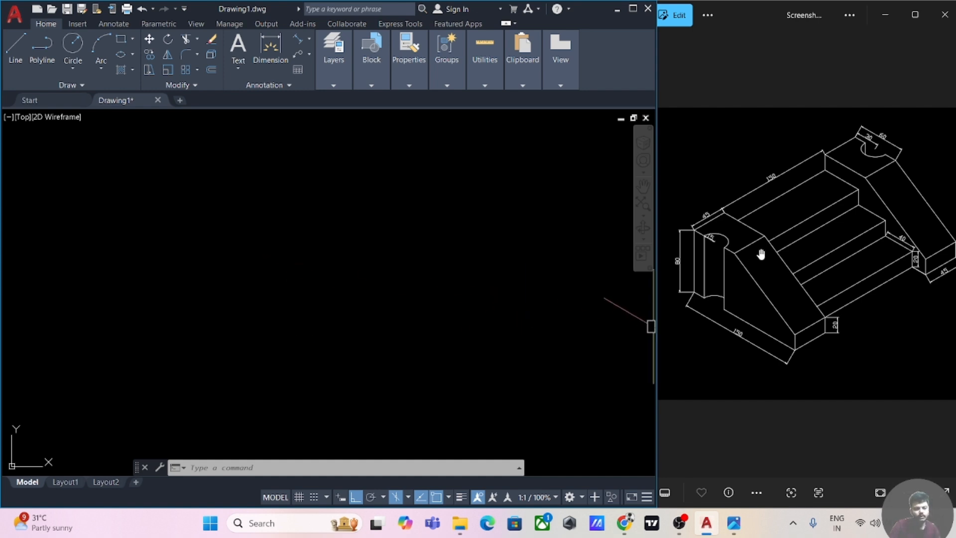
scroll(761, 254, up, 1)
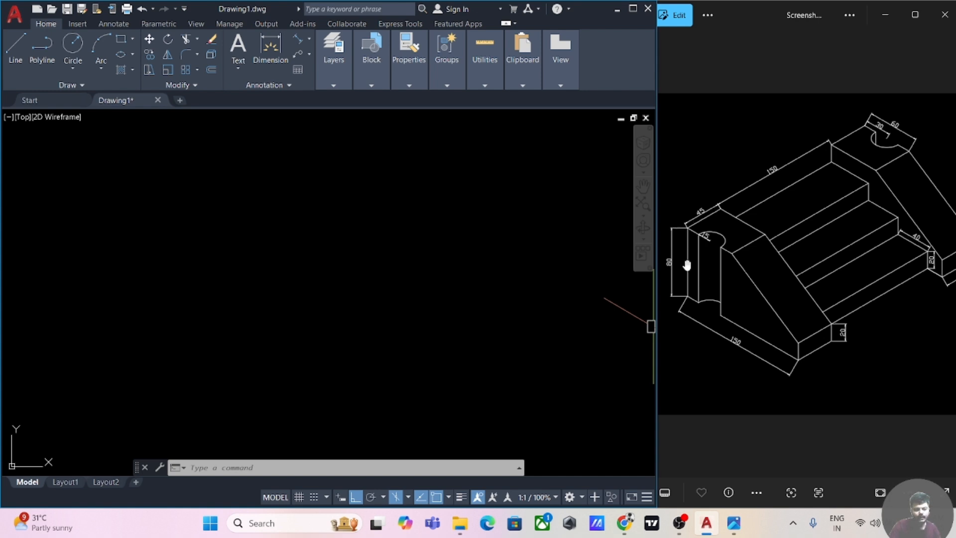
click(18, 48)
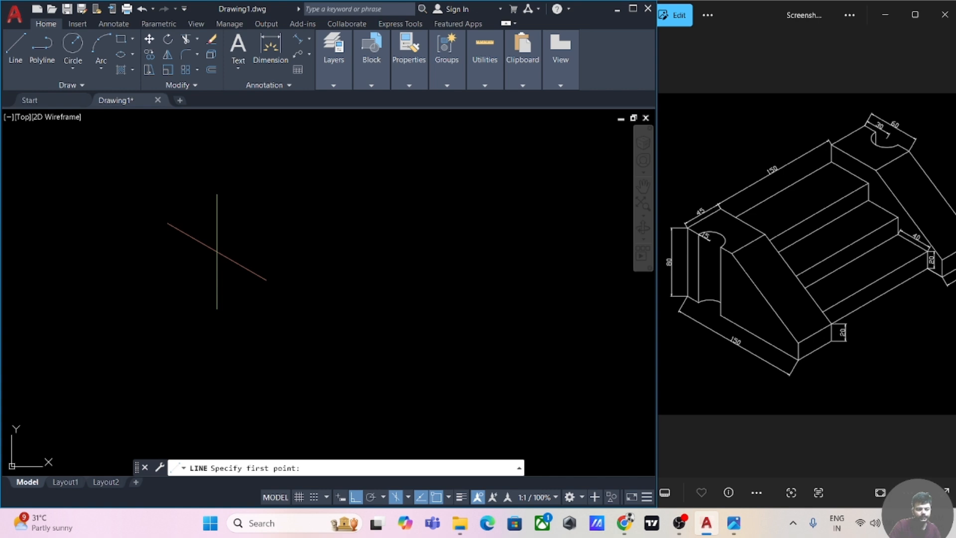
click(216, 251)
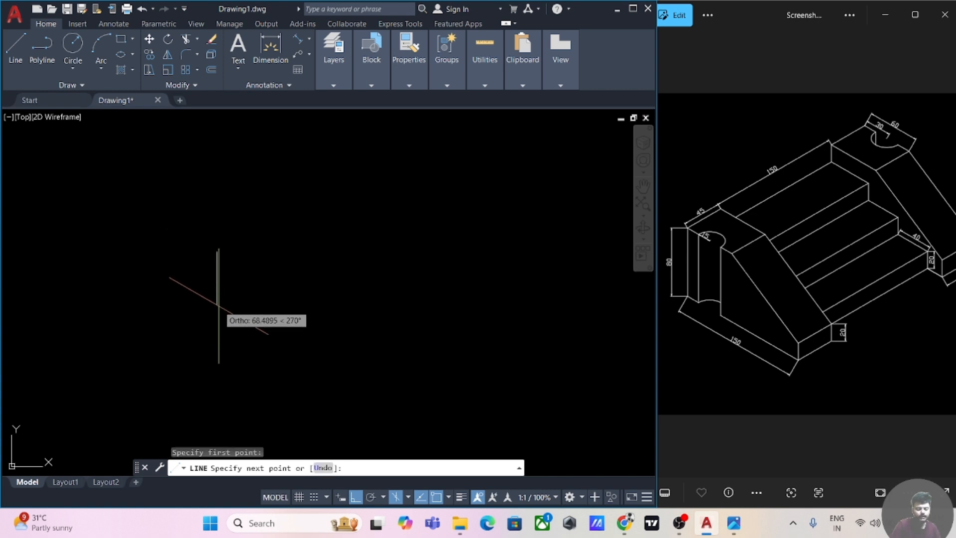
key(Return)
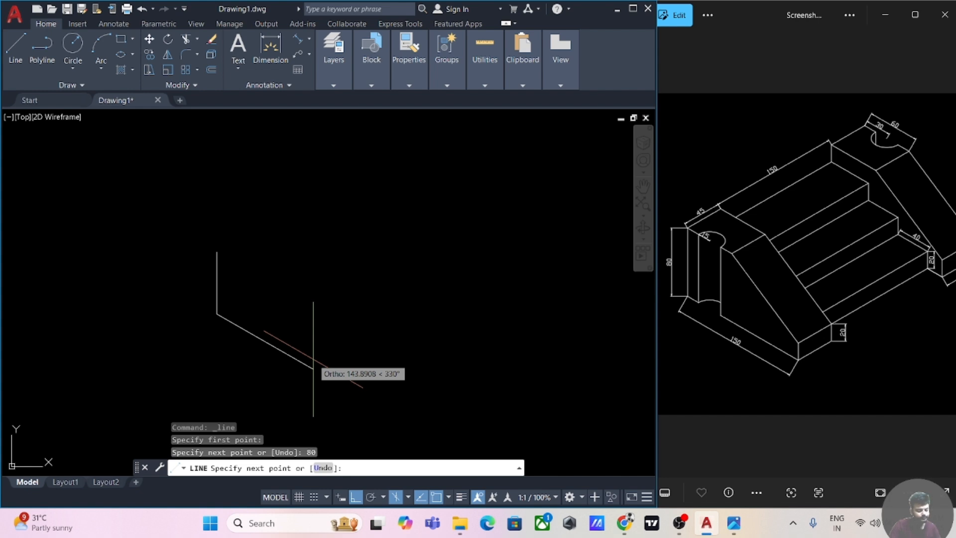
text(150)
key(Return)
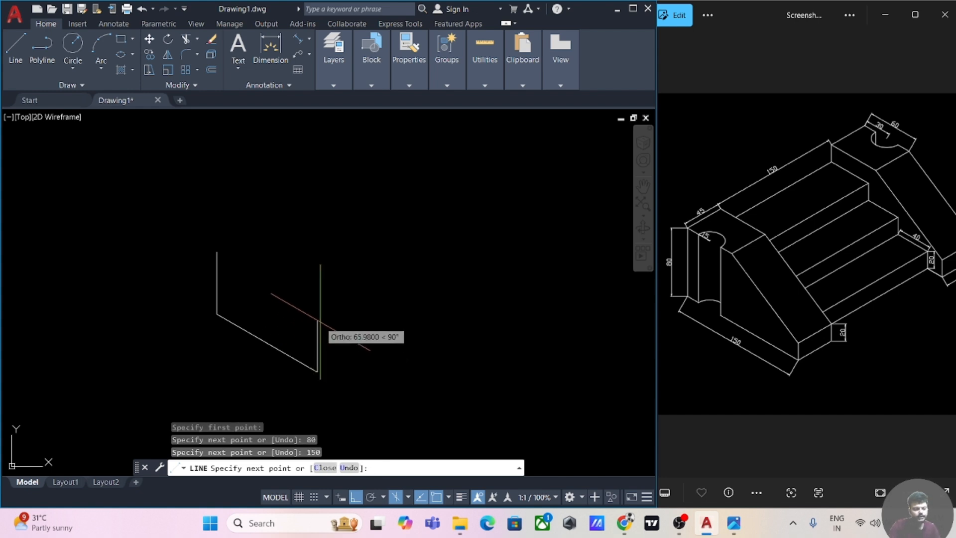
text(20)
key(Return)
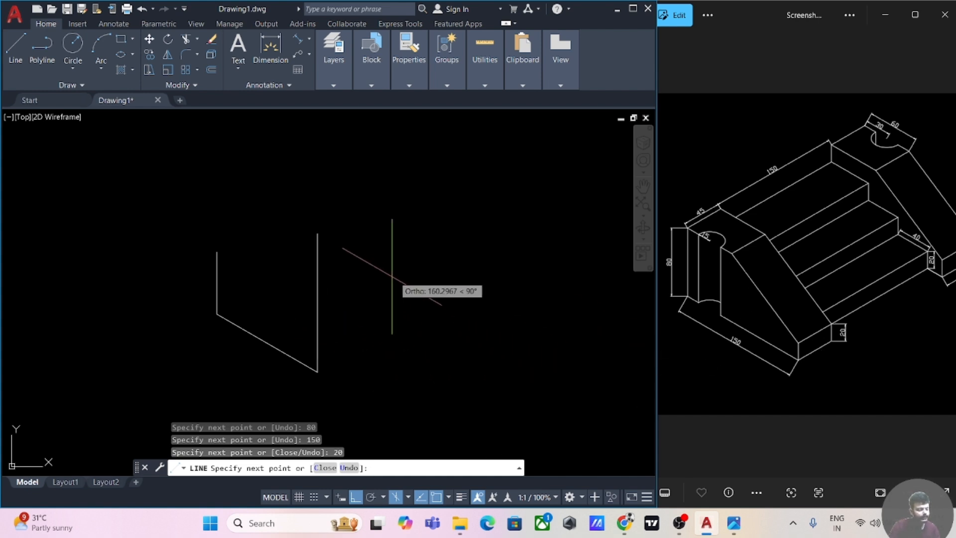
key(Escape)
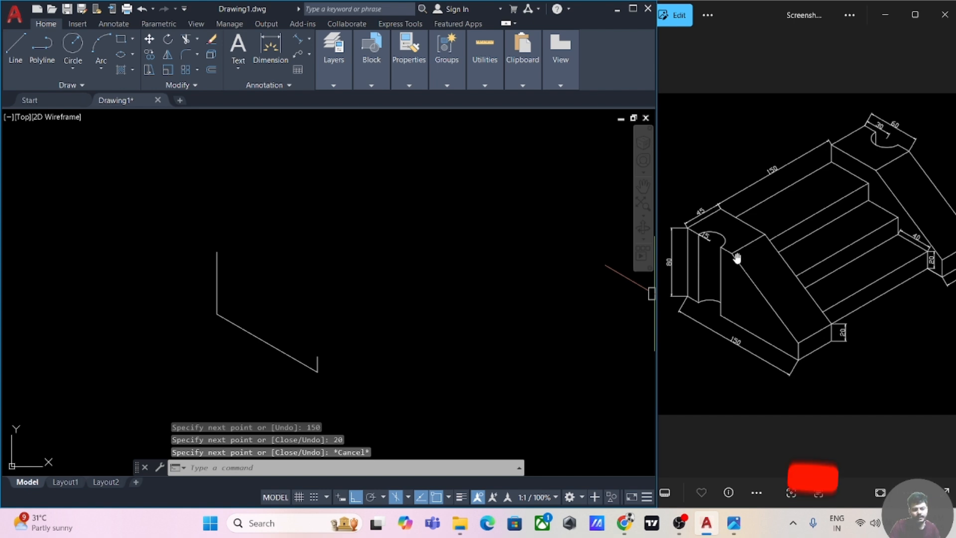
Close the side profile with a 60 line at 330° from its upper corner and a sloping line to the 20 edge's upper end.
click(16, 48)
click(217, 252)
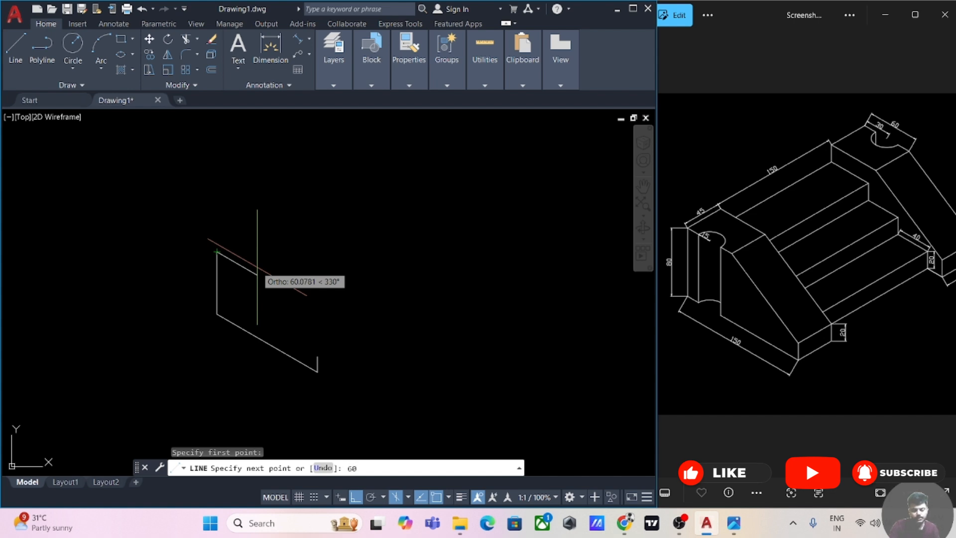
text(60)
key(Return)
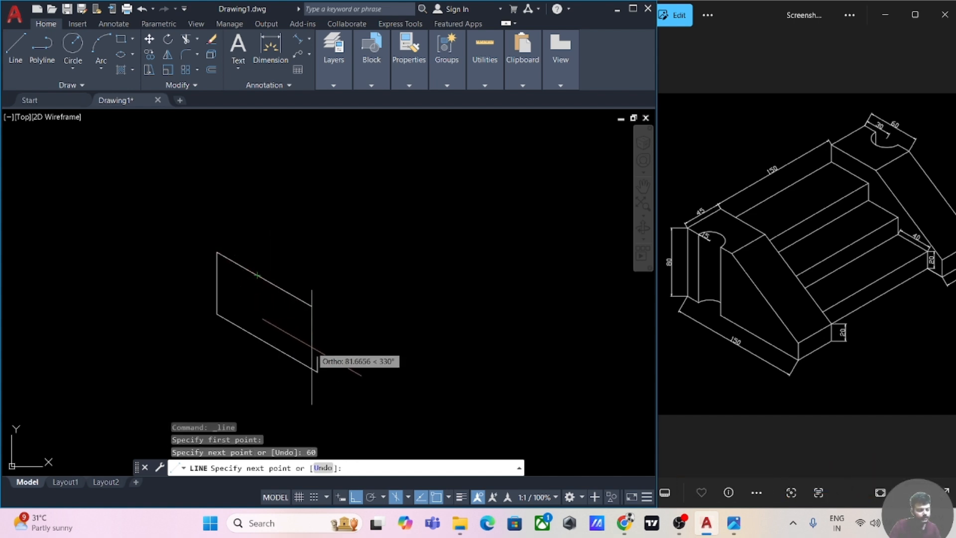
click(317, 357)
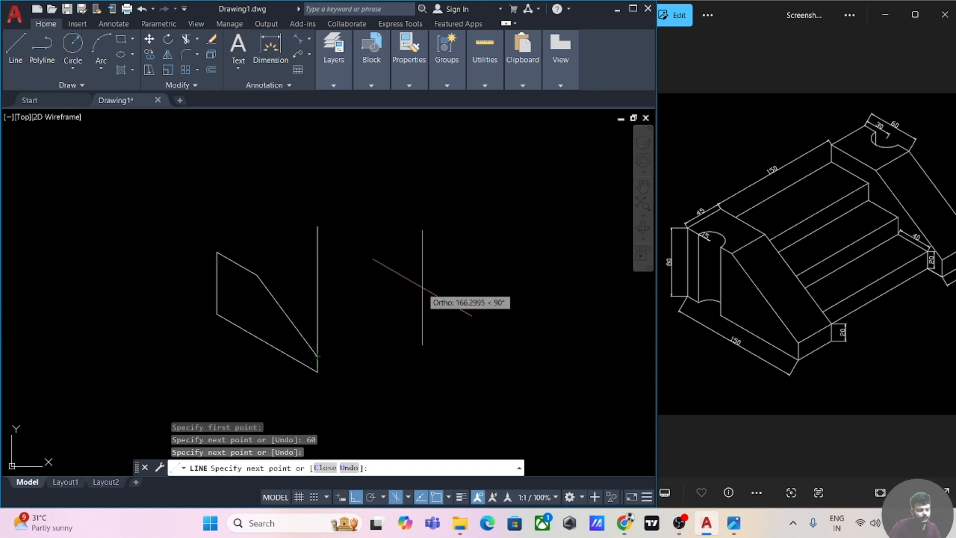
key(Escape)
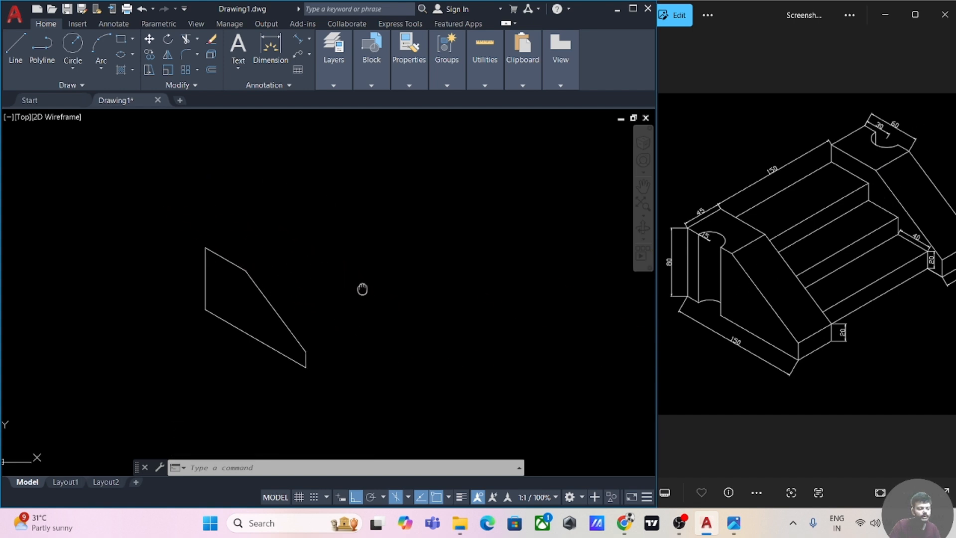
Copy the whole side profile along the 30° axis of the top isoplane at distances of 45, 195 and 240 from its lower front corner.
scroll(324, 262, up, 2)
text(co)
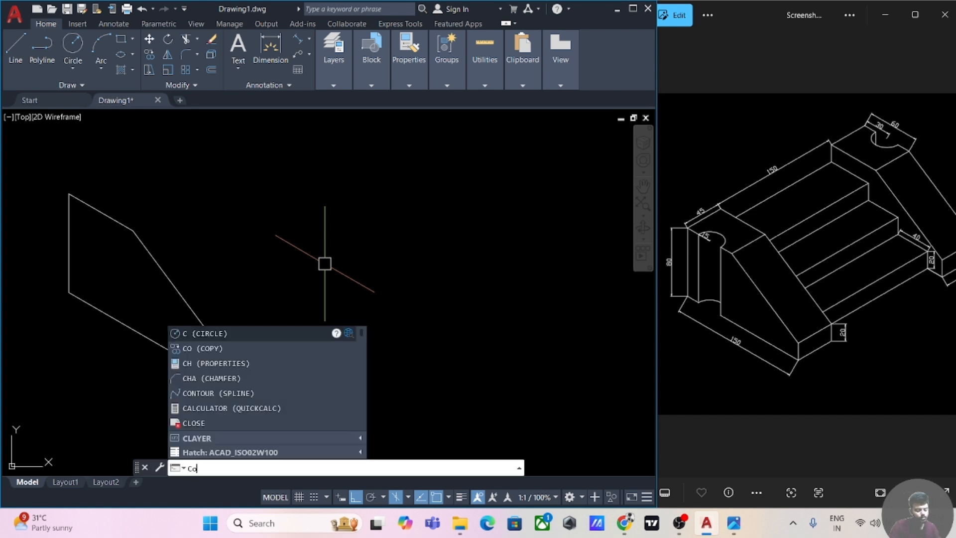
key(Return)
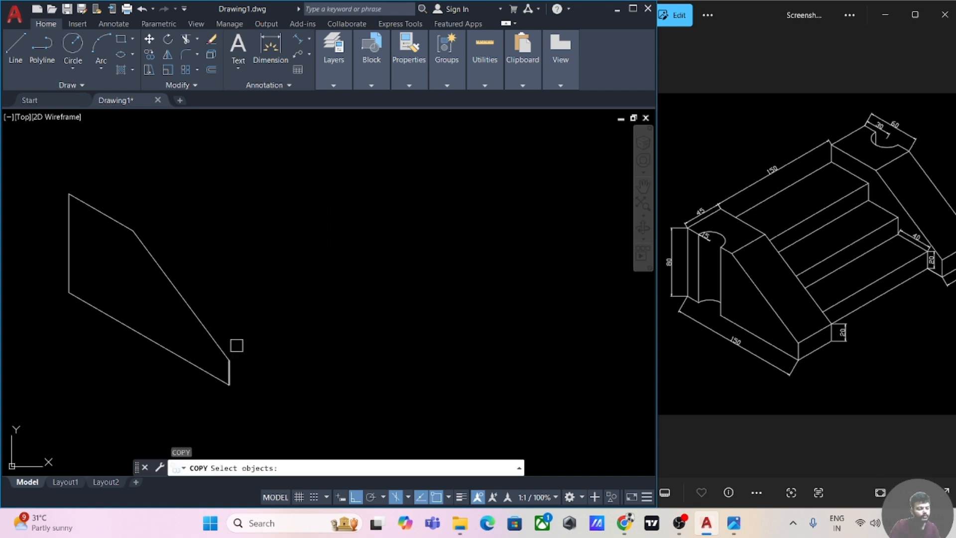
click(284, 197)
click(52, 384)
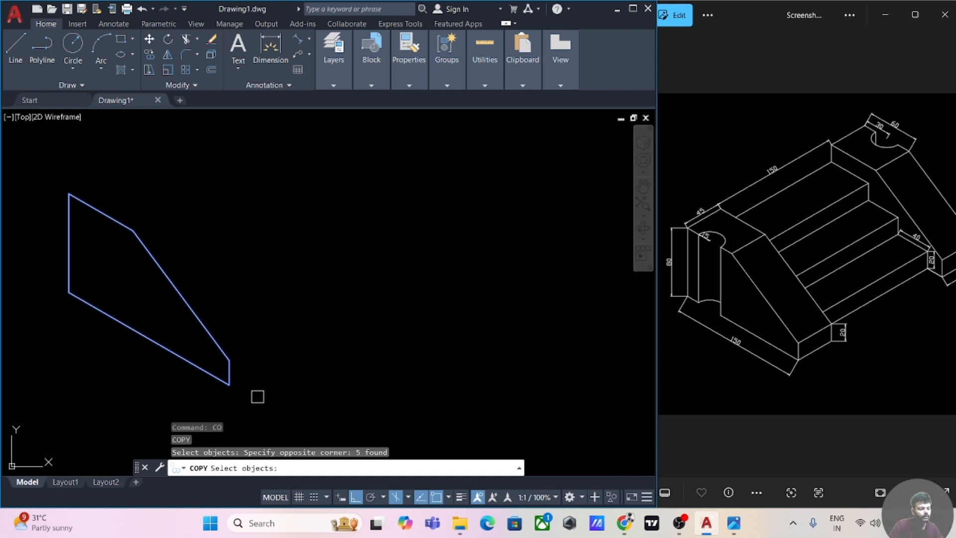
key(Return)
click(229, 385)
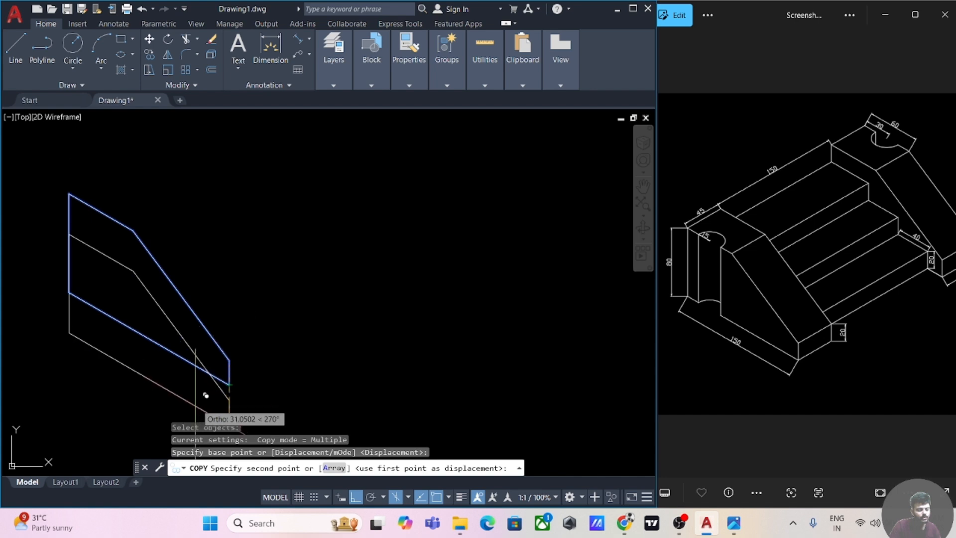
key(F5)
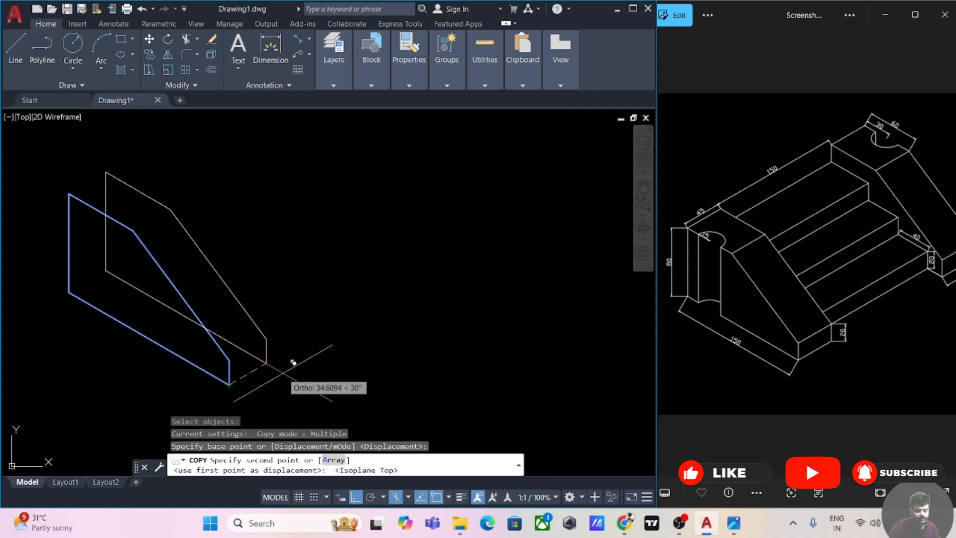
text(45)
key(Return)
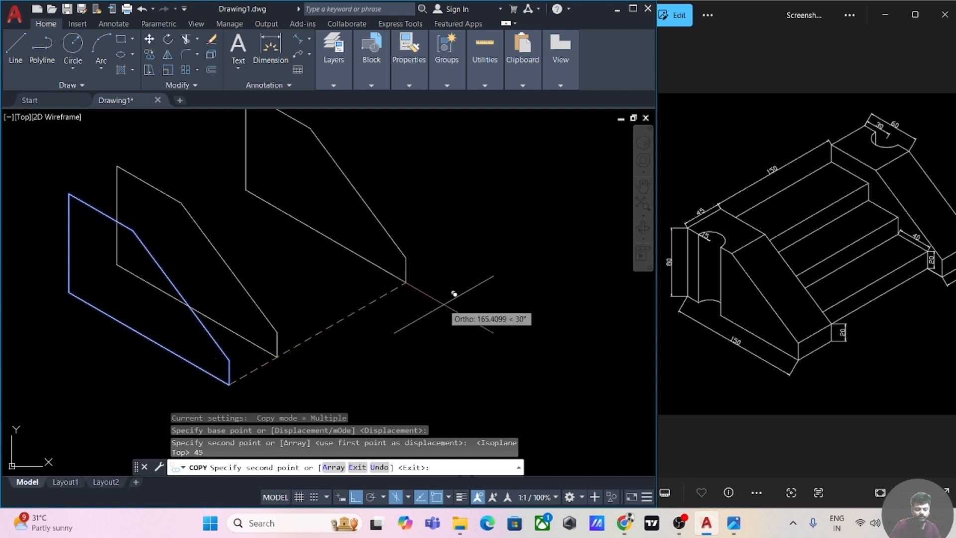
key(Return)
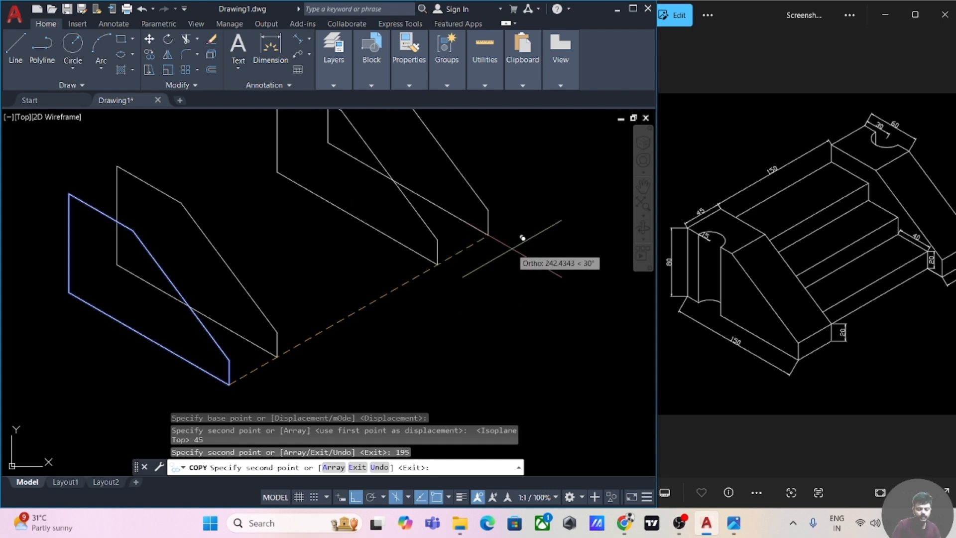
key(Return)
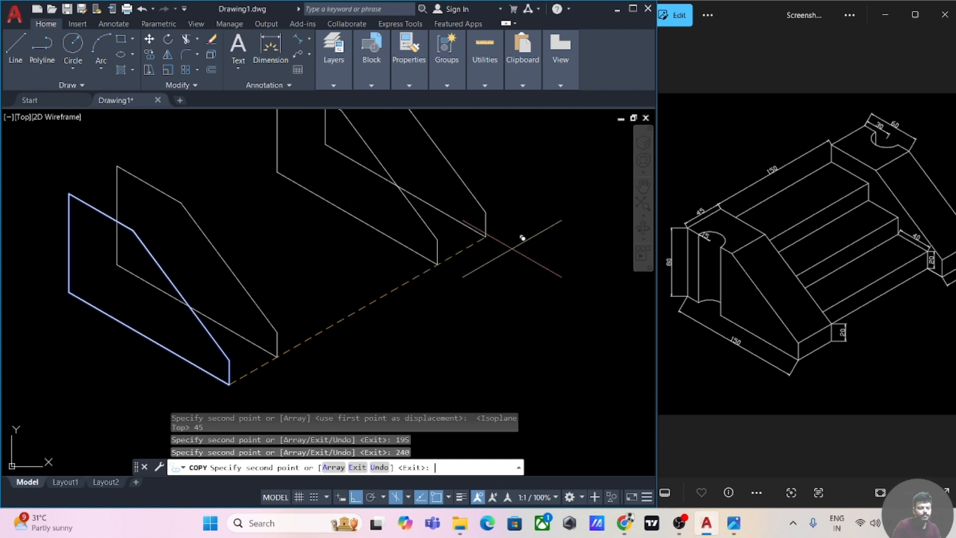
key(Escape)
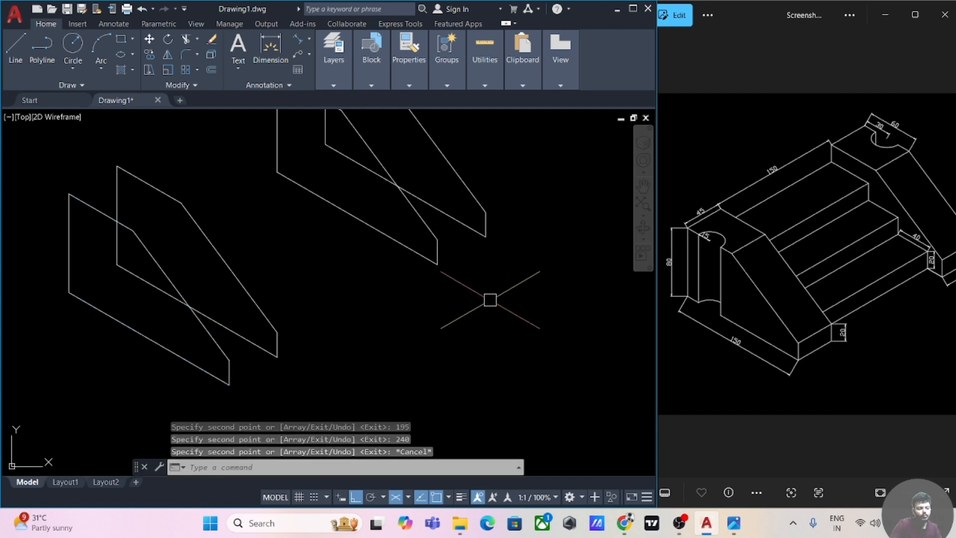
Draw a line joining the upper back corners of the original profile and its nearest copy.
scroll(502, 309, down, 3)
scroll(504, 335, up, 2)
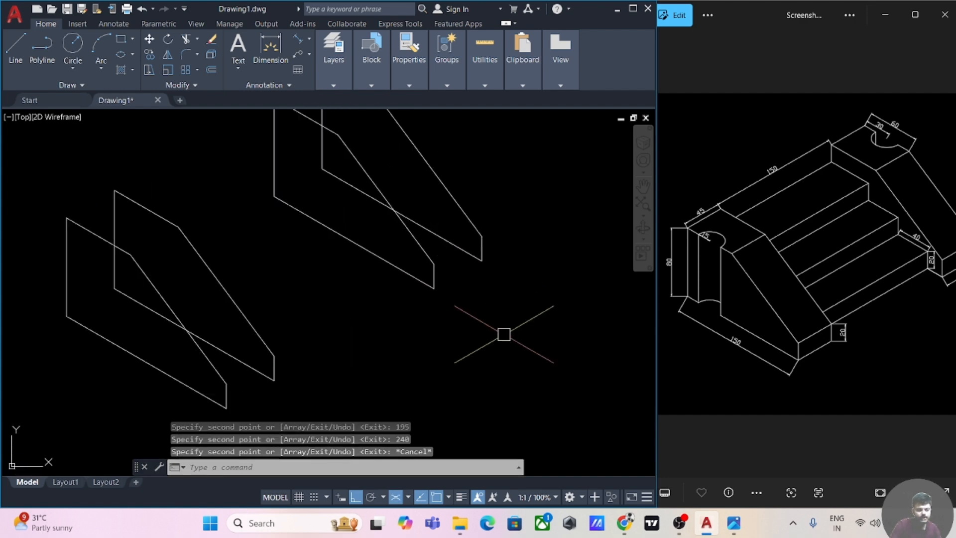
click(15, 49)
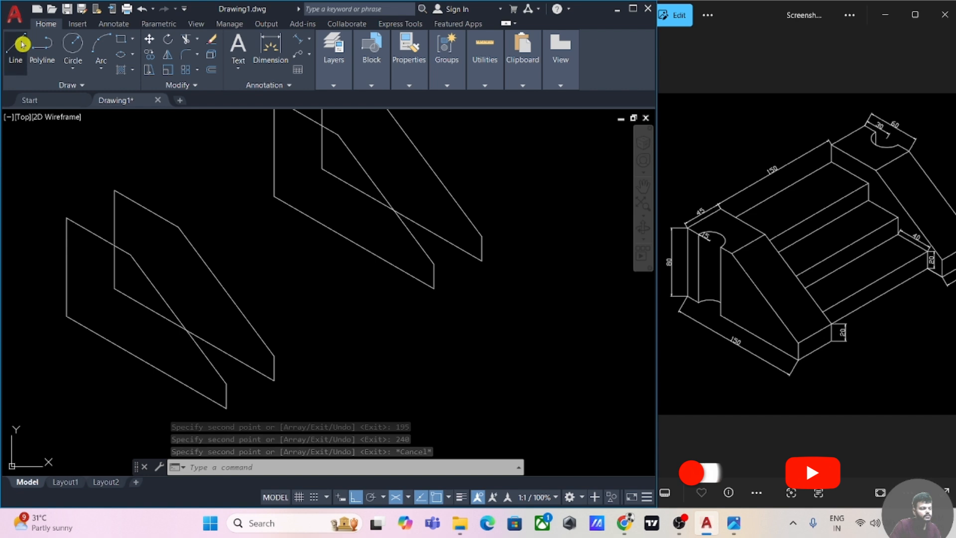
click(66, 218)
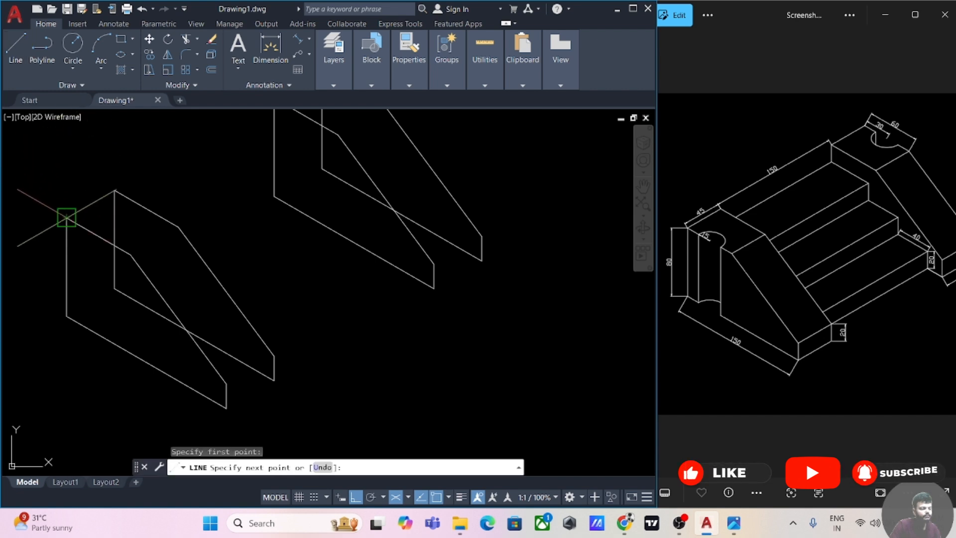
click(114, 191)
key(Escape)
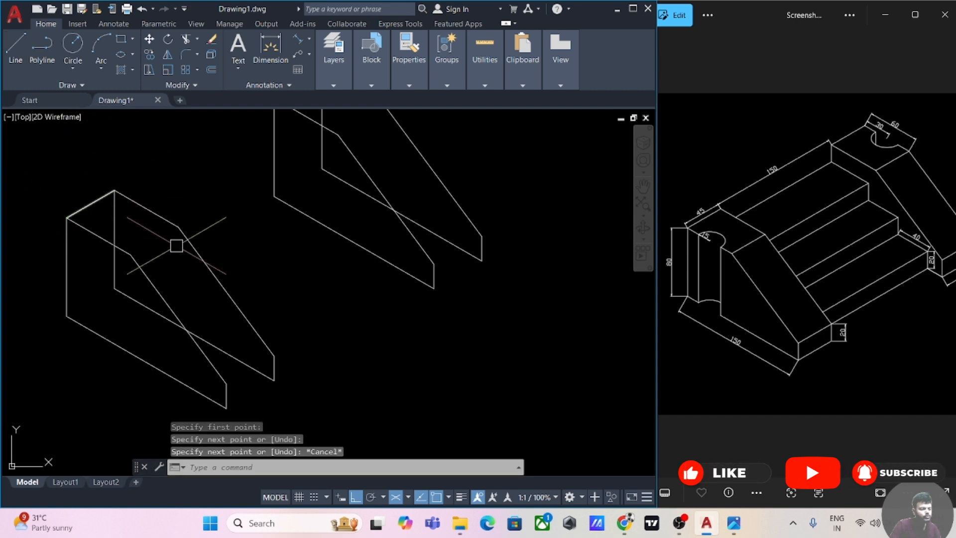
Copy the connecting edge to the first side block's slope top, slope bottom and lower front corner.
text(co)
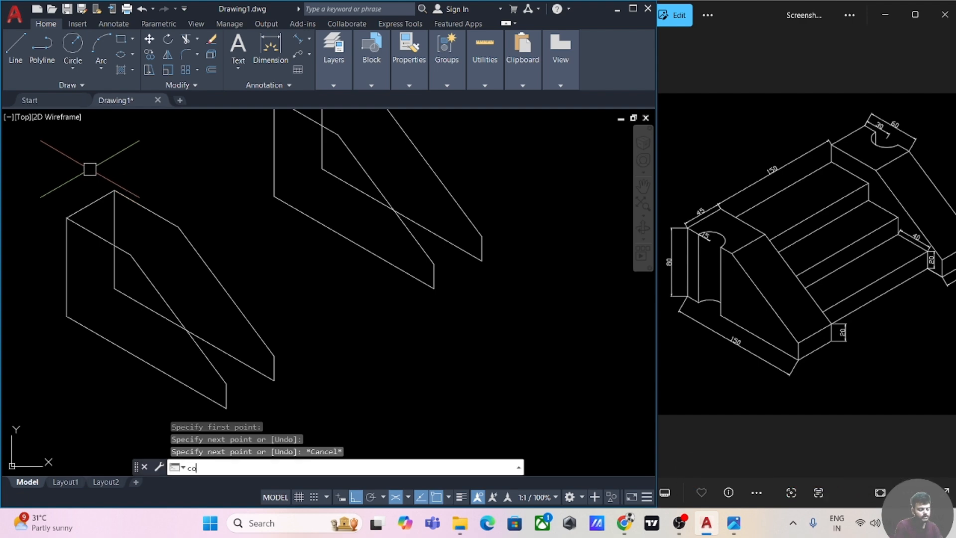
key(Return)
click(91, 199)
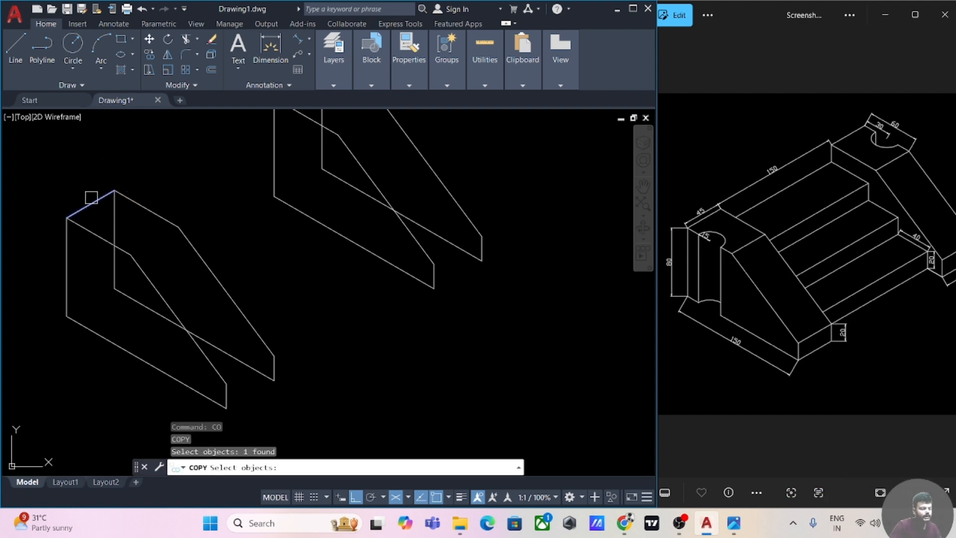
key(Return)
scroll(80, 204, up, 4)
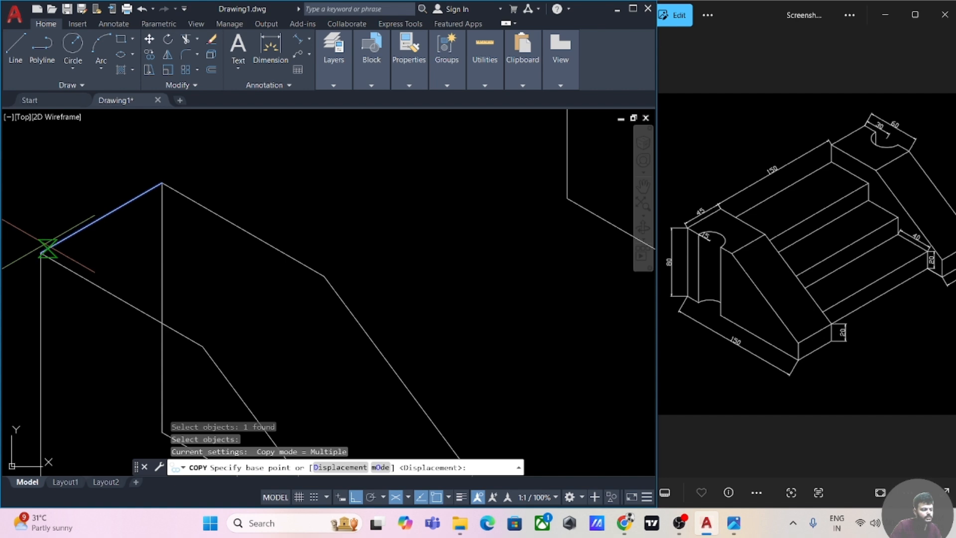
click(41, 253)
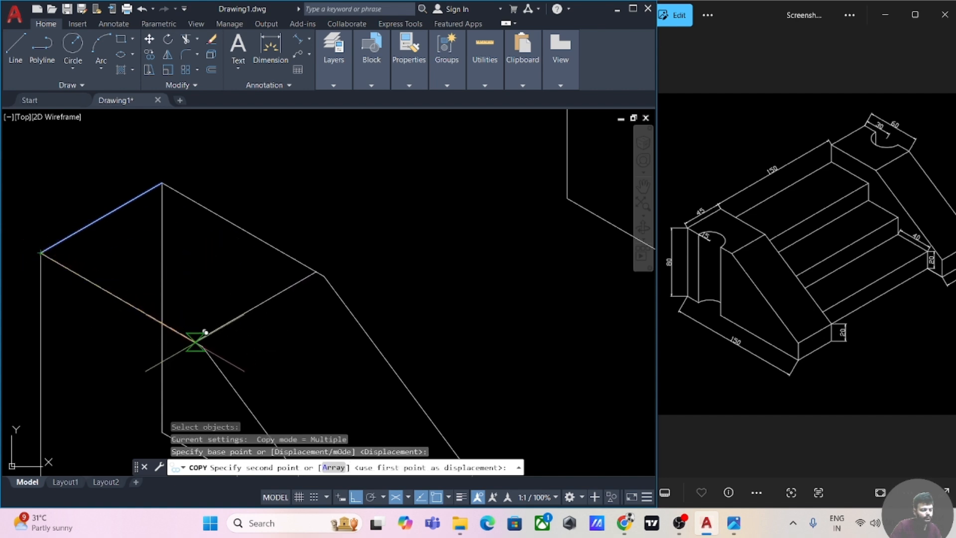
click(203, 345)
scroll(354, 327, down, 3)
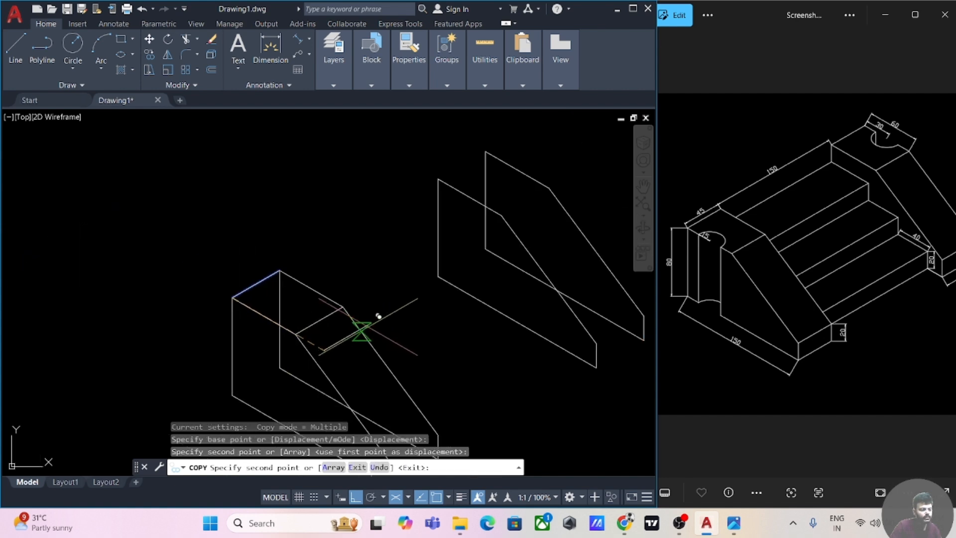
middle_drag(395, 340, 350, 184)
scroll(381, 289, up, 2)
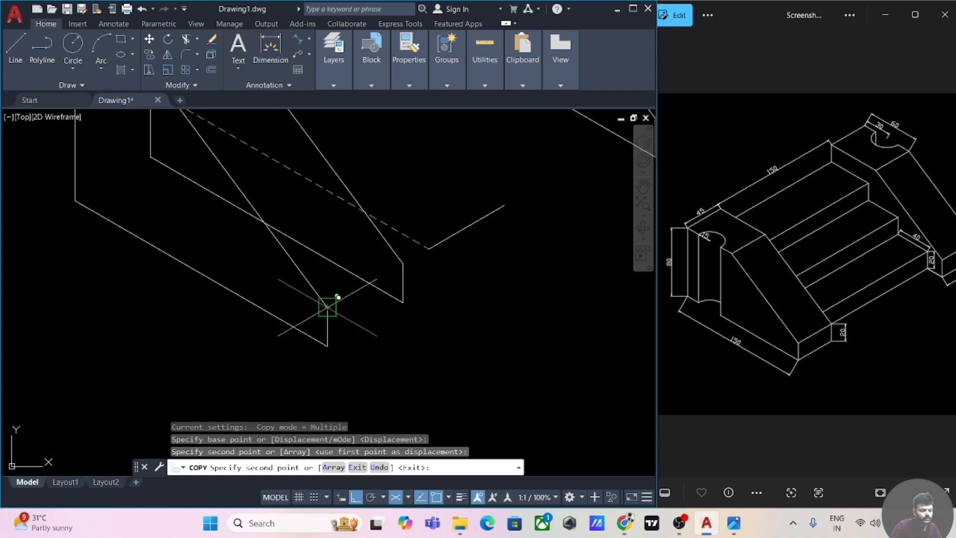
click(327, 307)
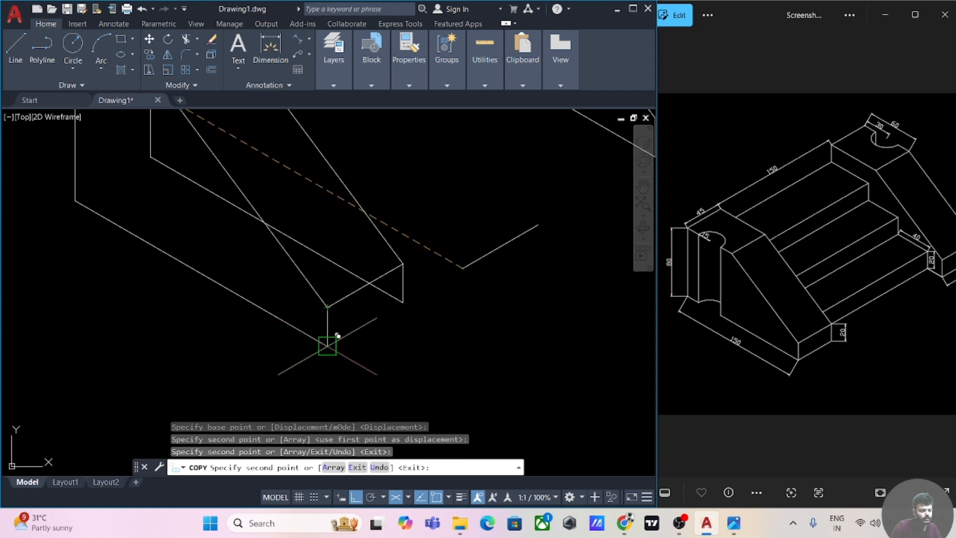
click(338, 336)
Copy the connecting edge to the second side block's upper back corner, slope top, slope bottom and lower front corner.
scroll(442, 299, down, 3)
middle_drag(442, 298, 402, 384)
scroll(401, 369, up, 4)
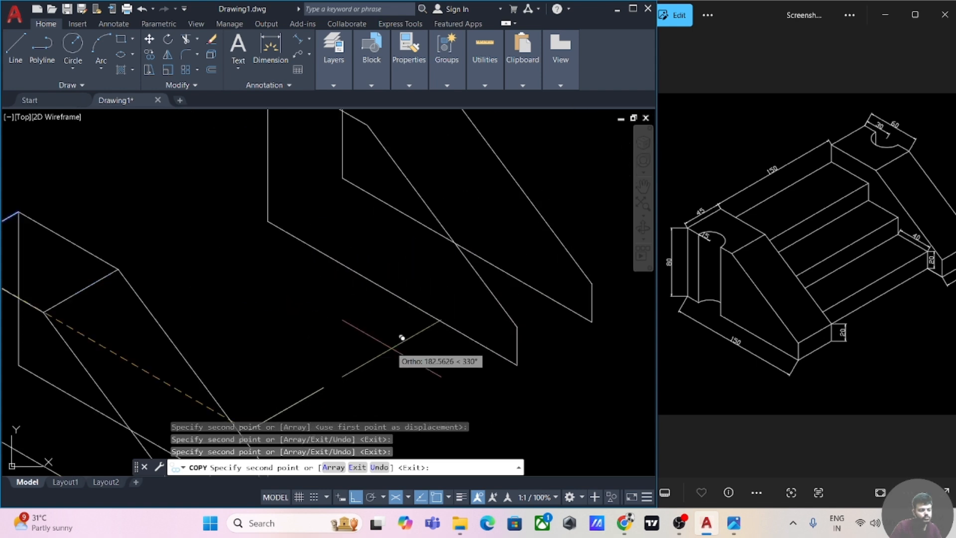
middle_drag(230, 190, 259, 357)
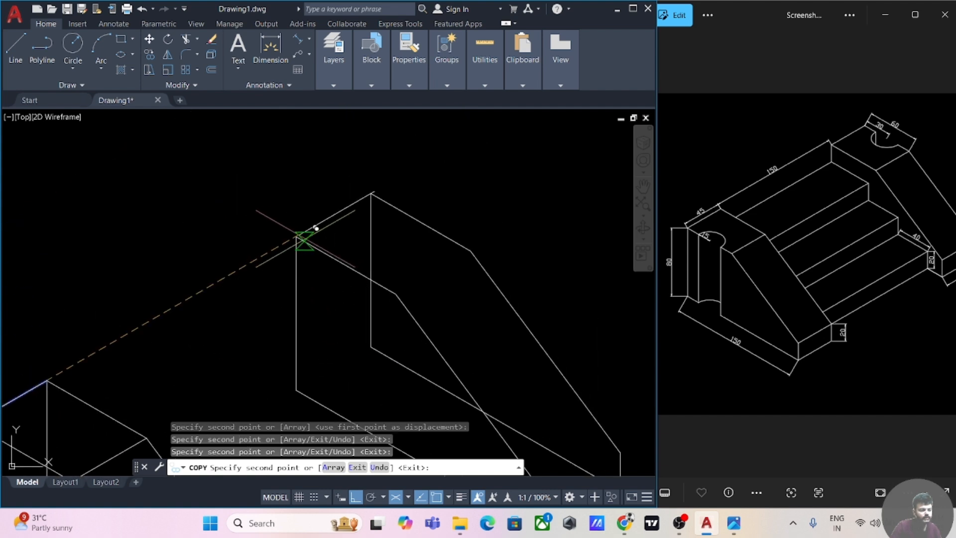
click(296, 237)
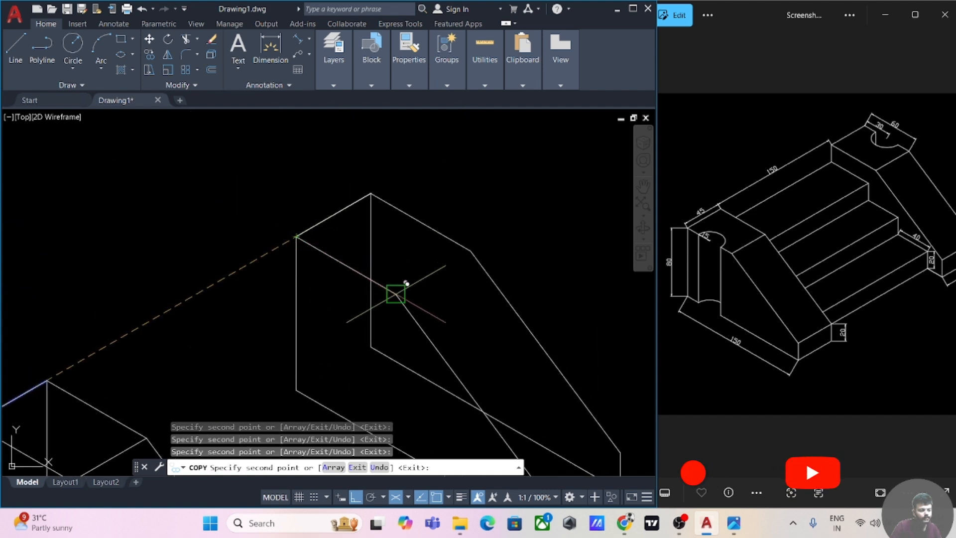
middle_drag(461, 337, 381, 168)
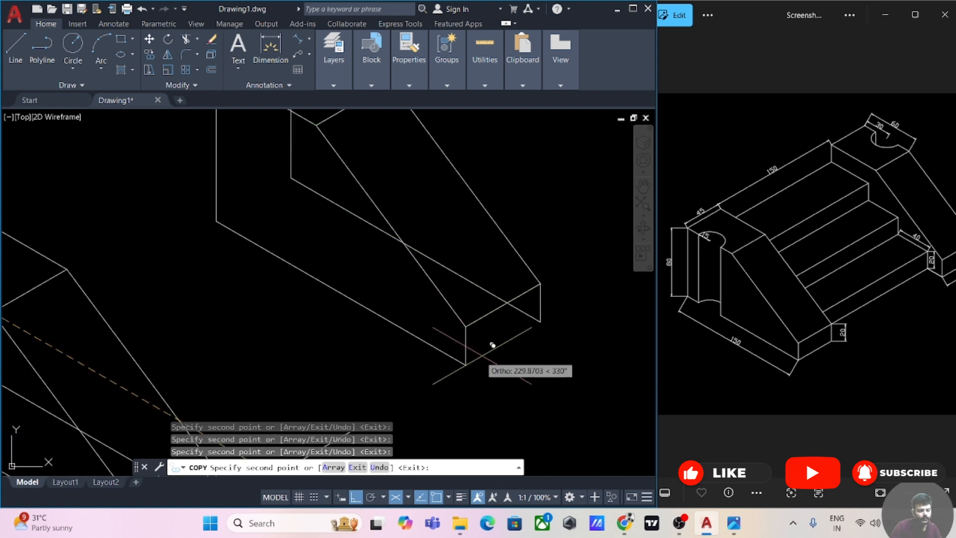
scroll(474, 357, down, 3)
scroll(528, 374, down, 2)
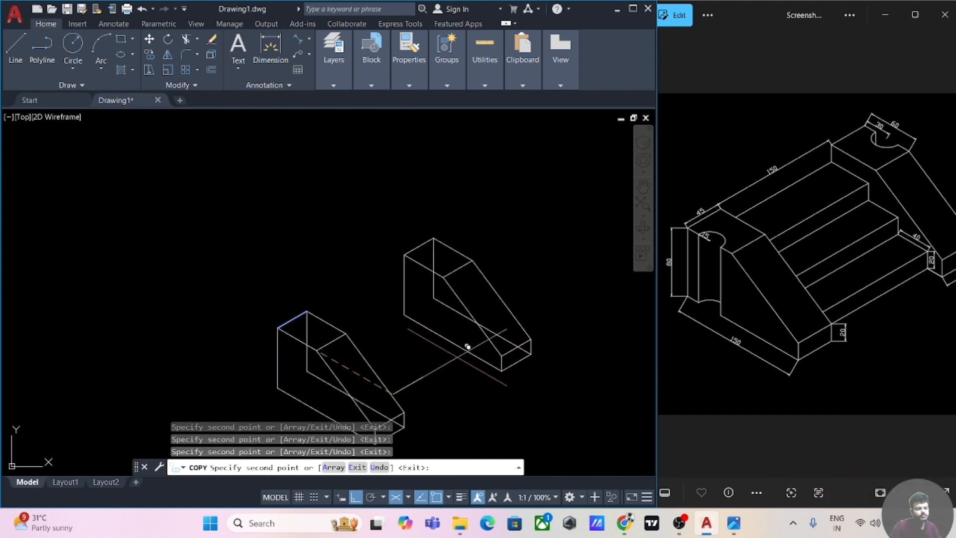
key(Escape)
middle_drag(360, 235, 321, 167)
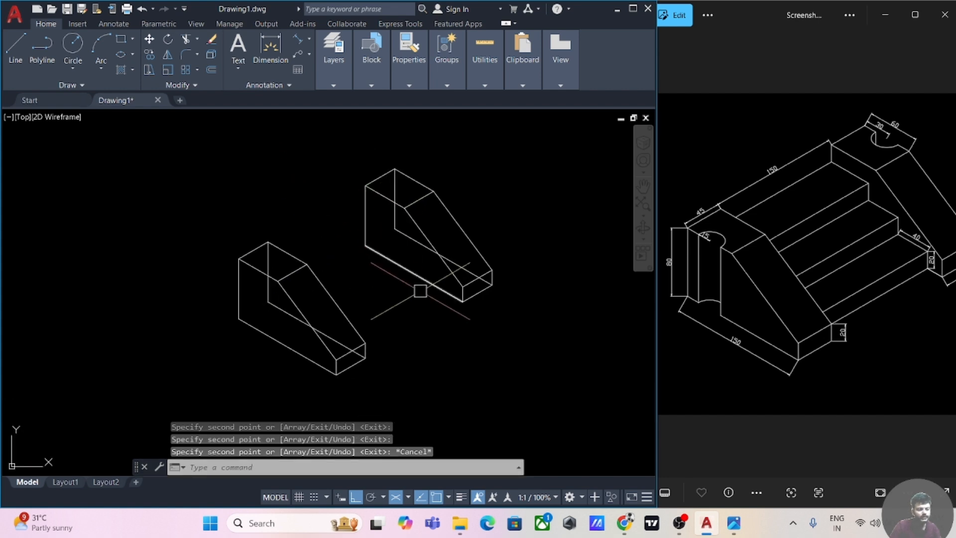
From the second side block's lower front corner, draw a 20 line at 150° and a 20 vertical riser.
scroll(450, 310, up, 2)
middle_drag(496, 336, 462, 358)
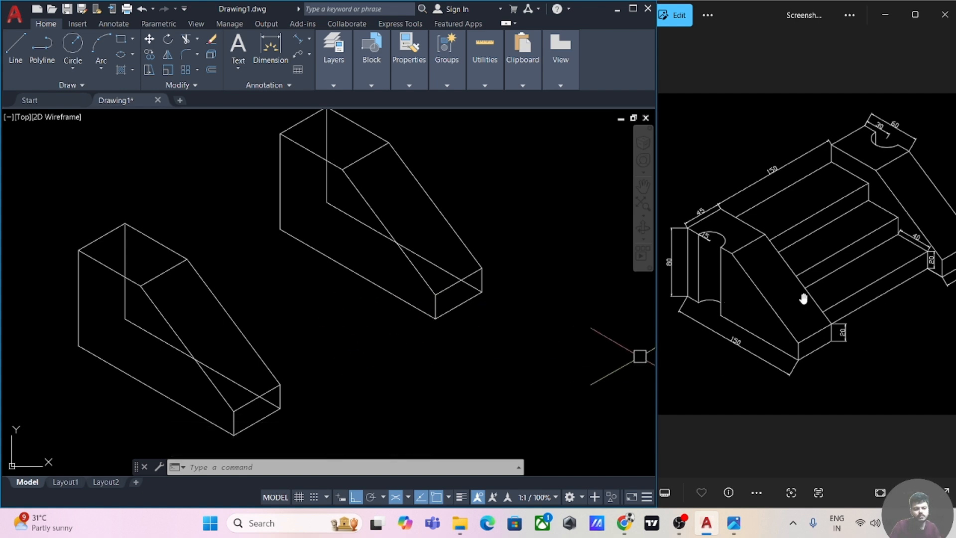
scroll(955, 311, up, 1)
drag(934, 334, 885, 338)
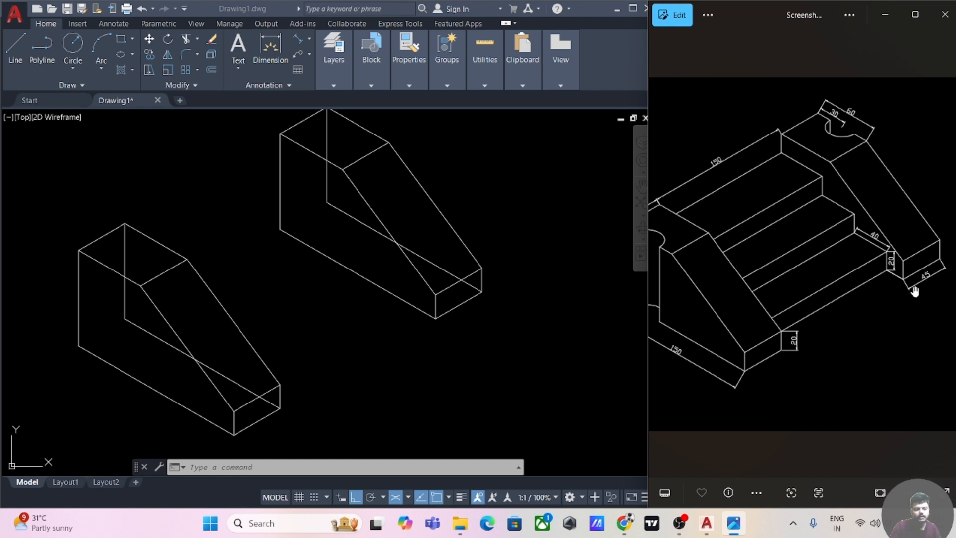
click(21, 49)
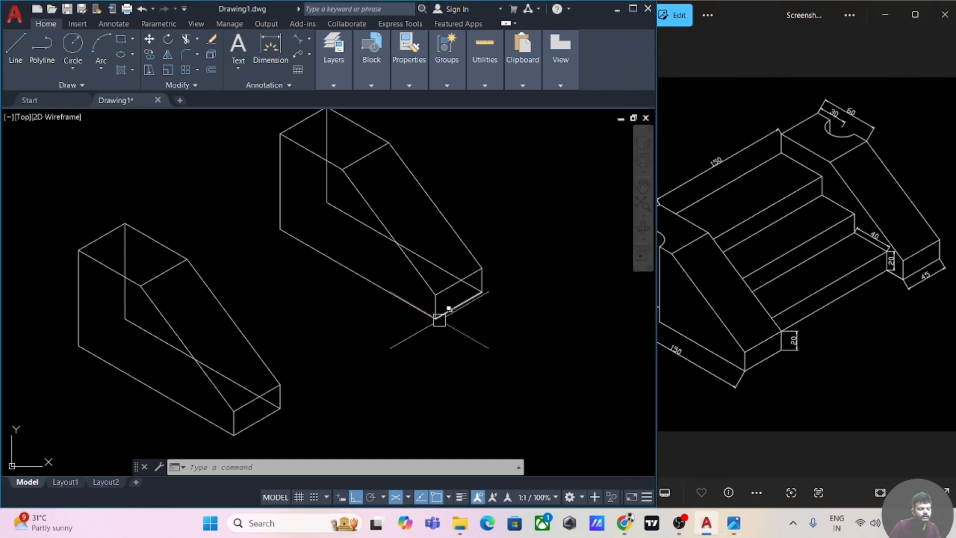
key(Escape)
key(Escape)
key(Escape)
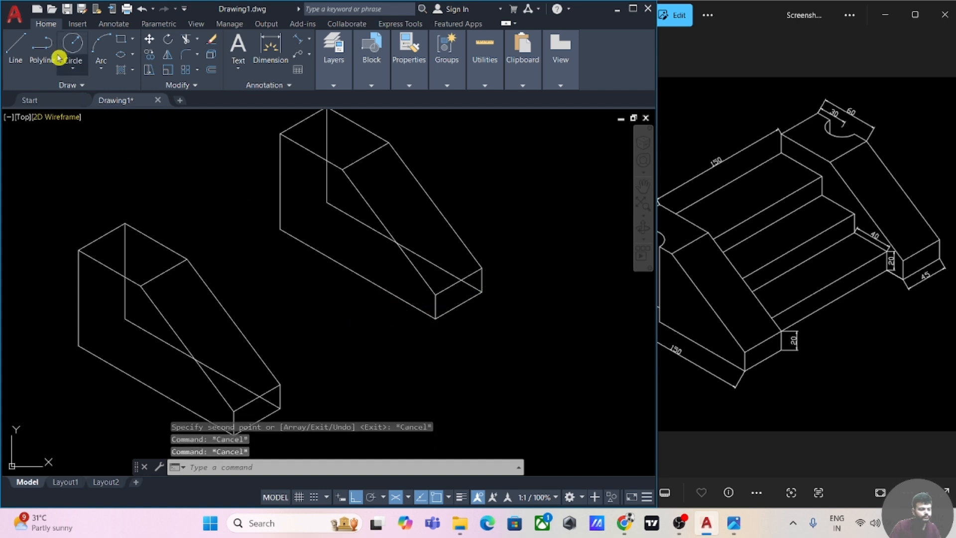
click(17, 47)
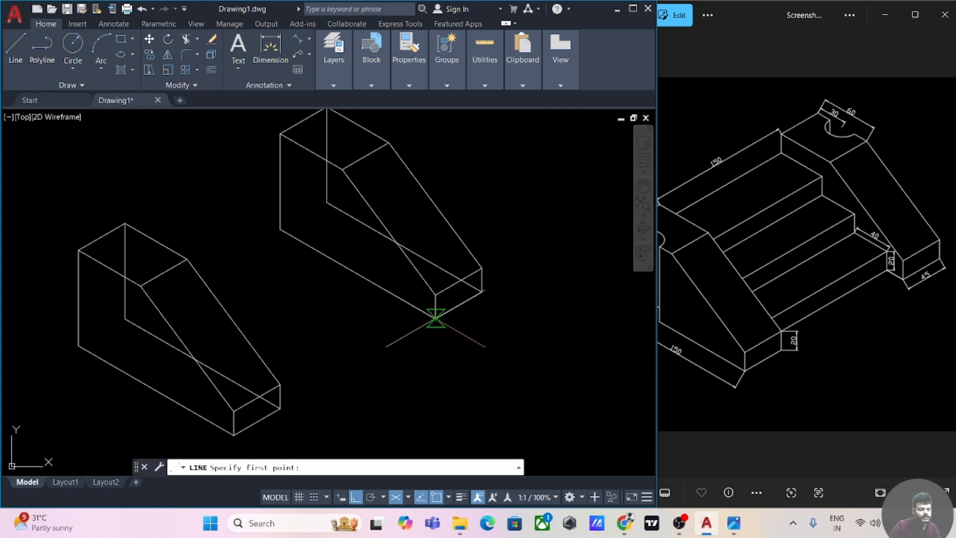
click(436, 317)
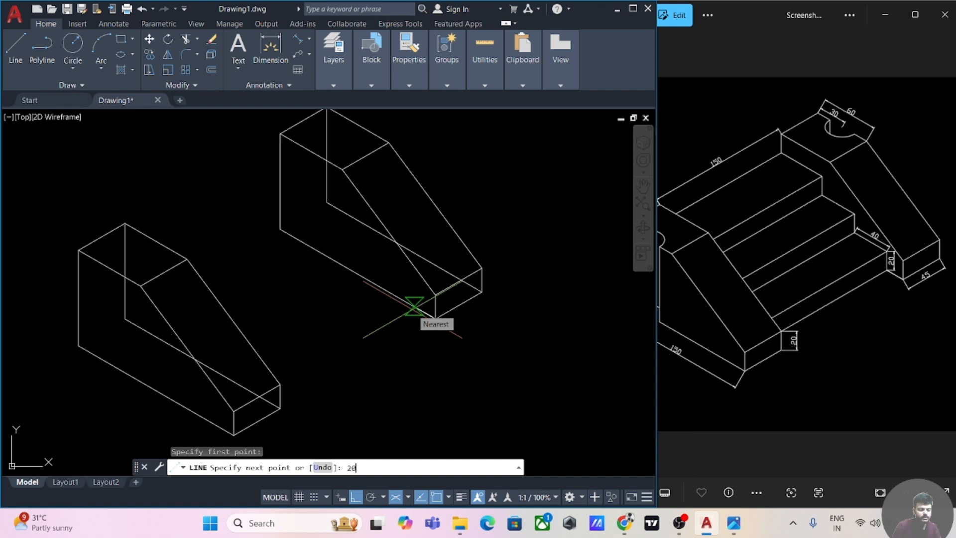
text(20)
key(Return)
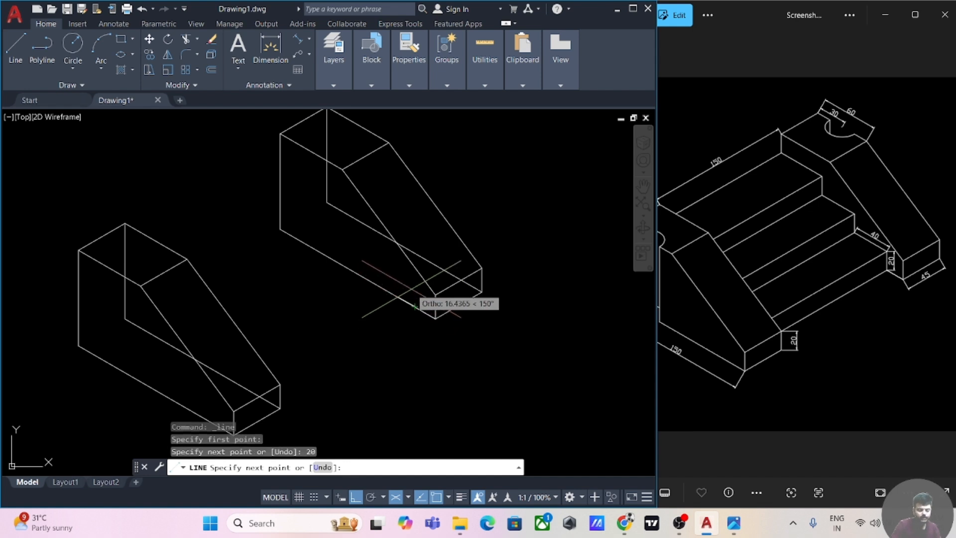
key(F5)
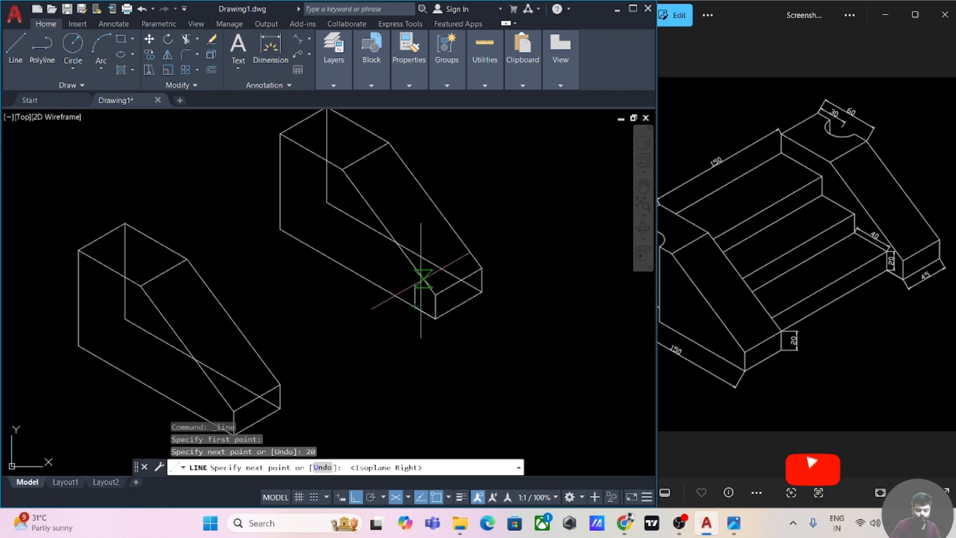
key(Return)
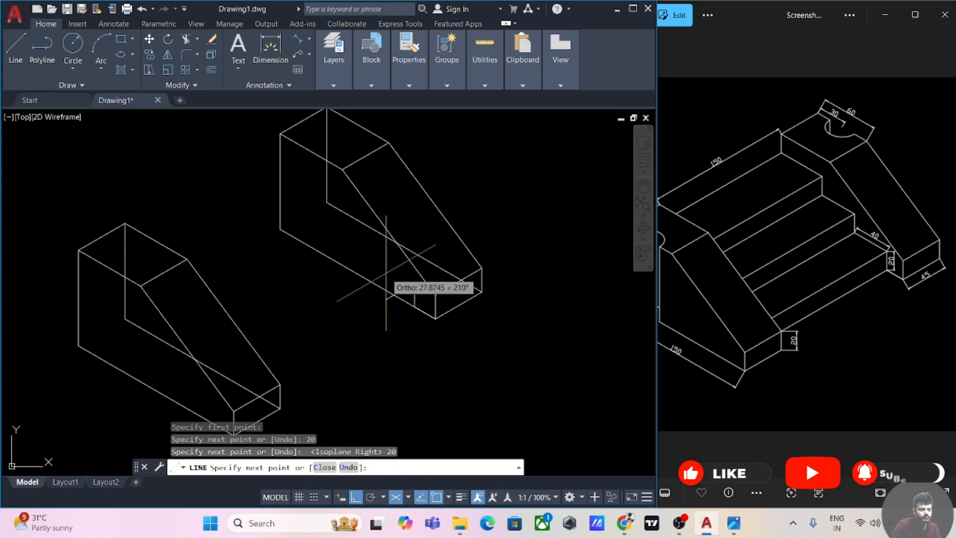
Continue the stair profile with two 40 treads at 150°, each followed by a 20 riser, and a top tread running past the block's back edge.
key(F5)
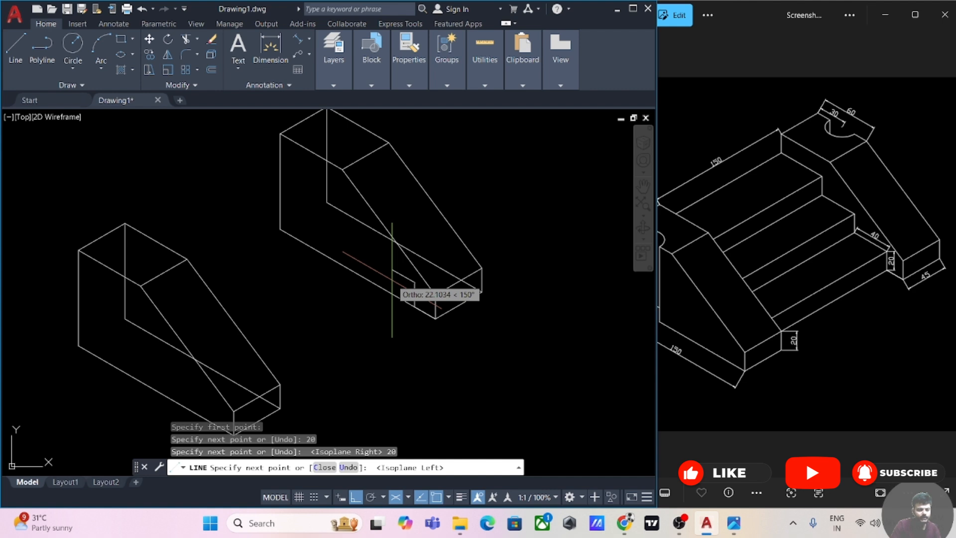
text(2)
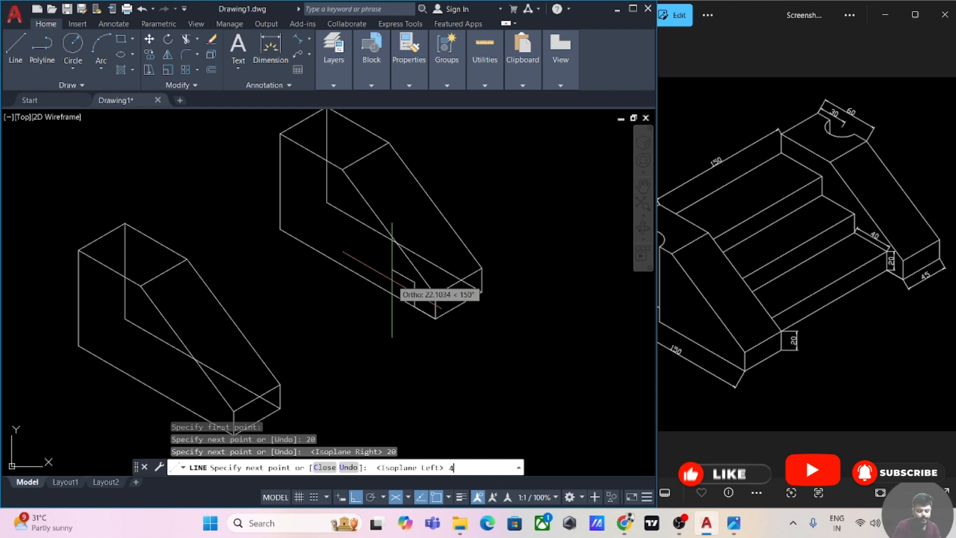
text(0)
key(Return)
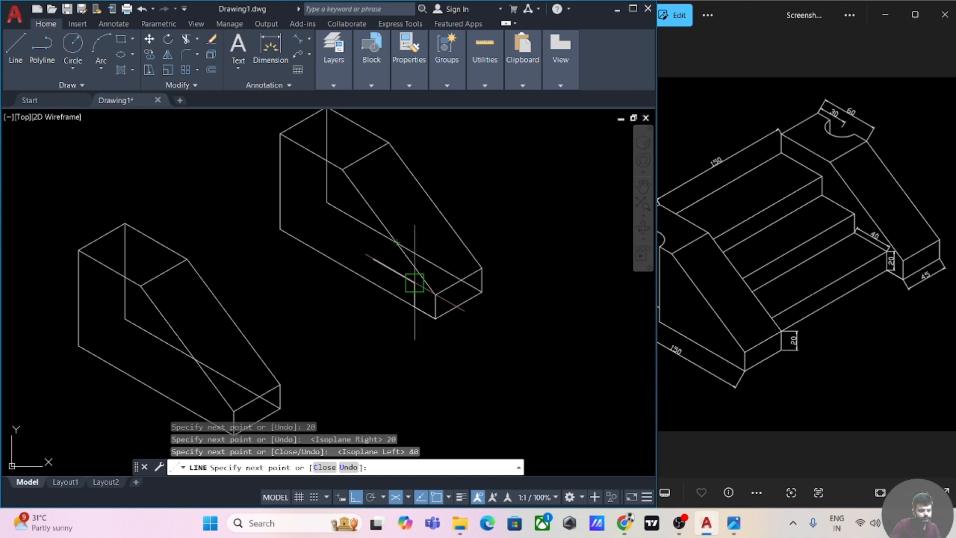
scroll(380, 275, up, 4)
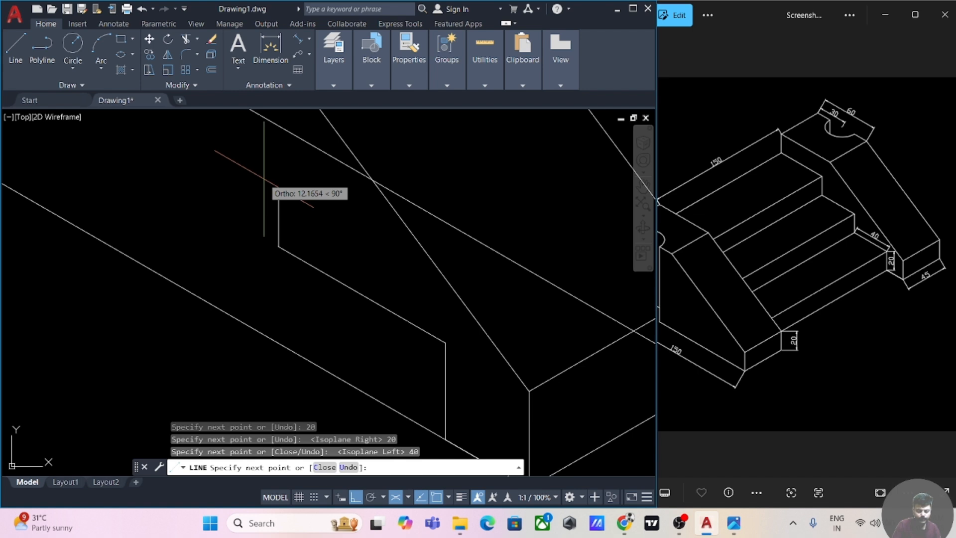
key(Return)
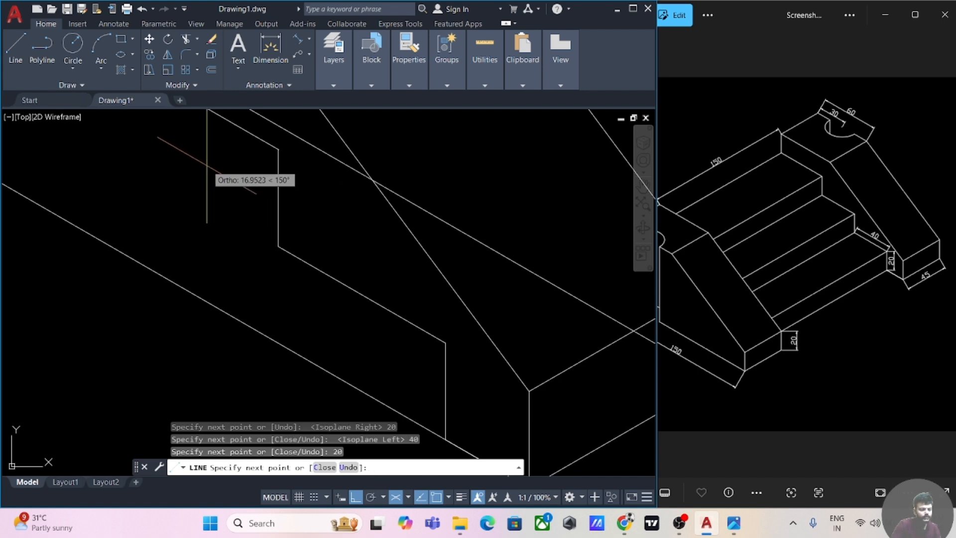
key(Return)
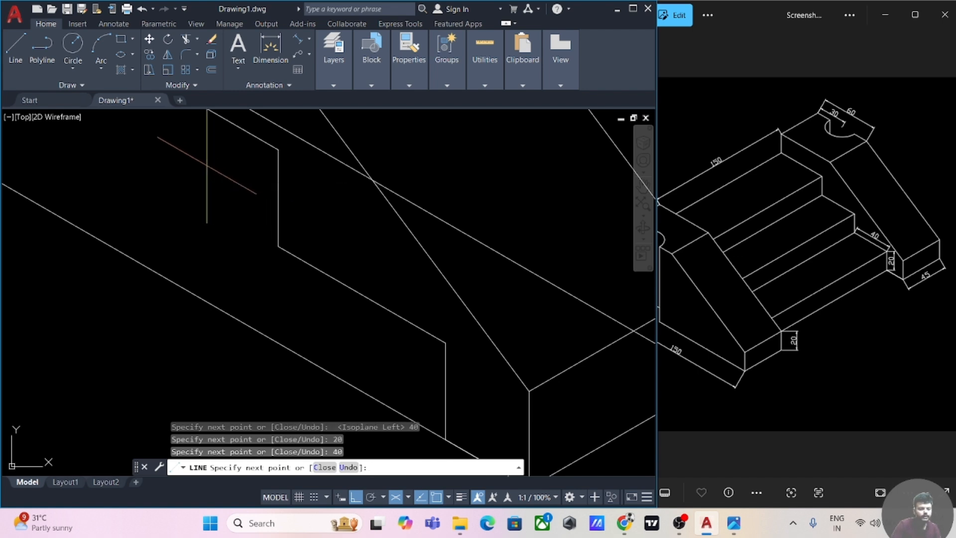
scroll(207, 166, down, 5)
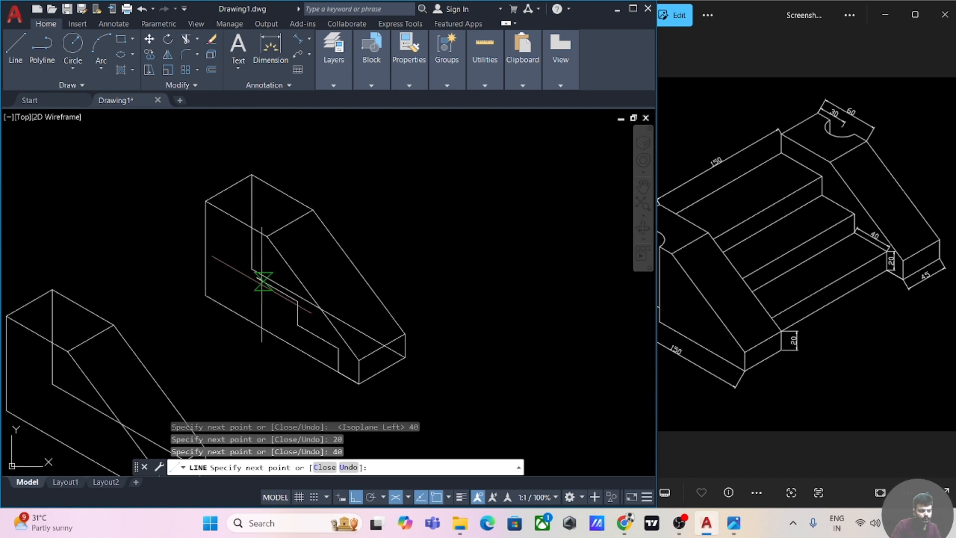
text(20)
key(Return)
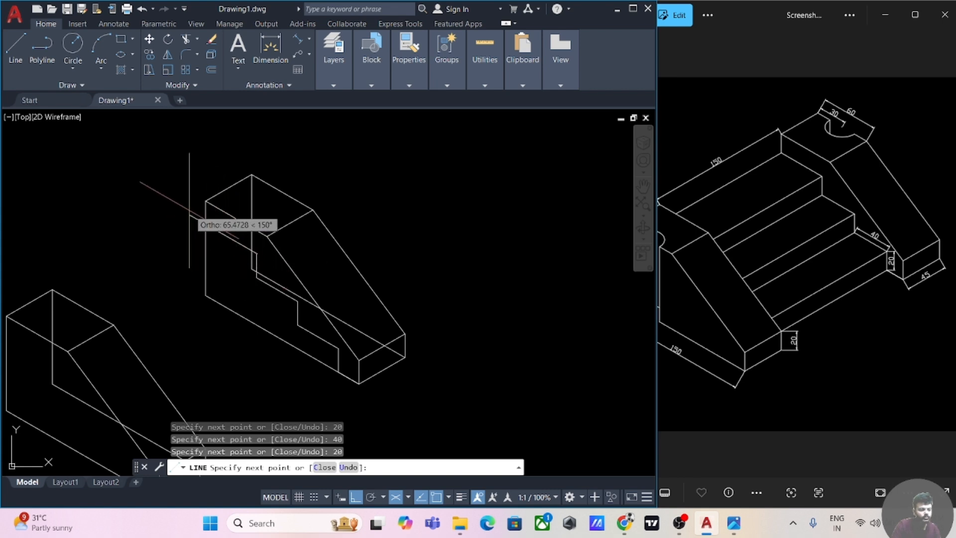
click(145, 189)
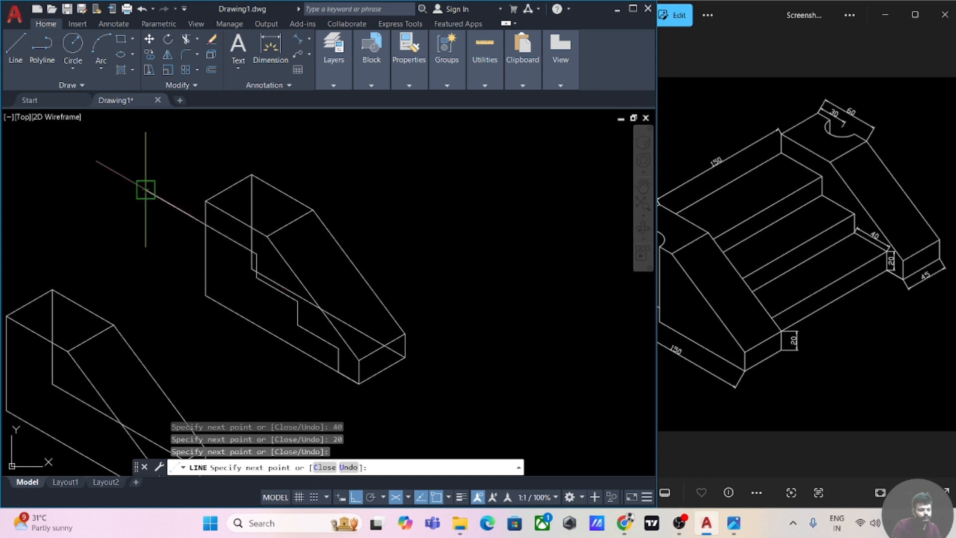
key(Escape)
Trim the top tread's overhang beyond the block's back edge and the hidden vertical edge above the stair profile.
scroll(224, 264, up, 5)
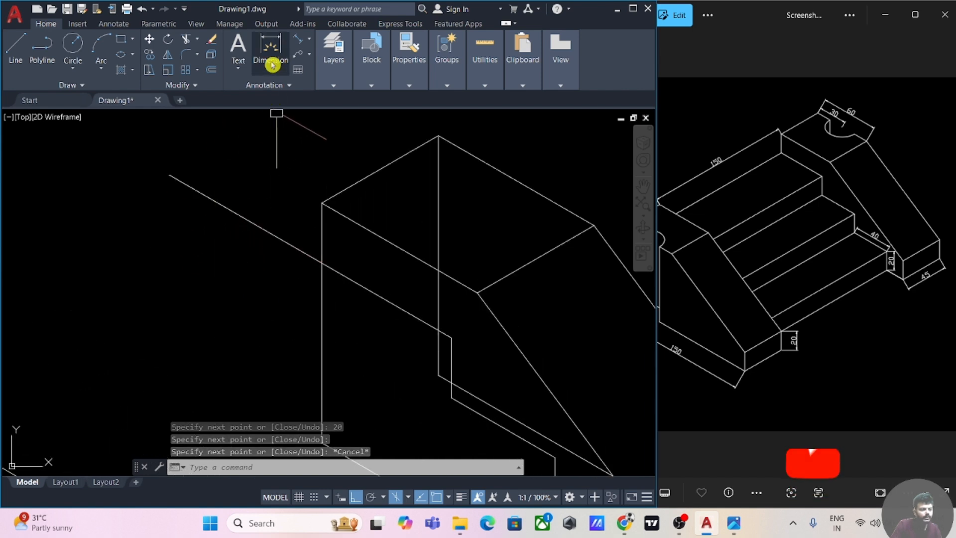
click(186, 40)
click(229, 209)
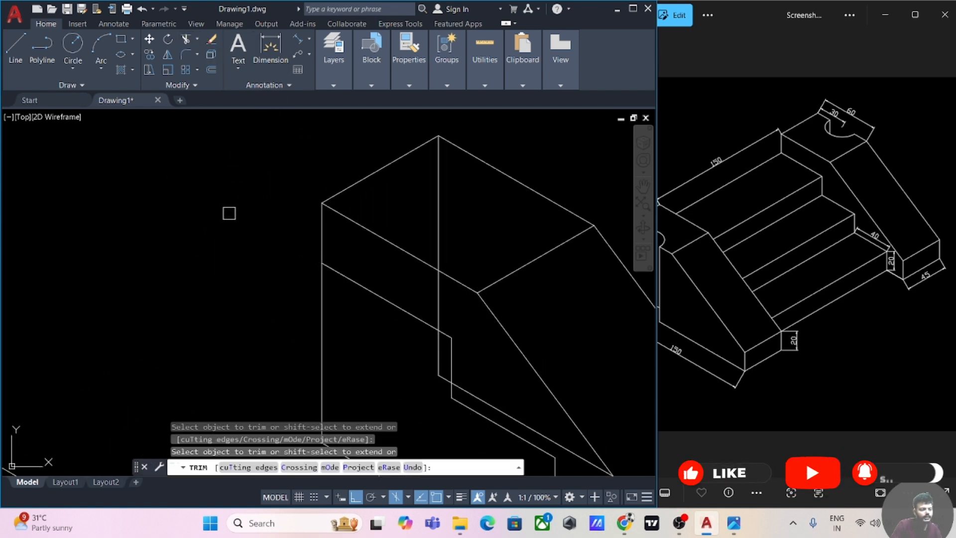
middle_drag(281, 296, 149, 227)
scroll(184, 225, down, 2)
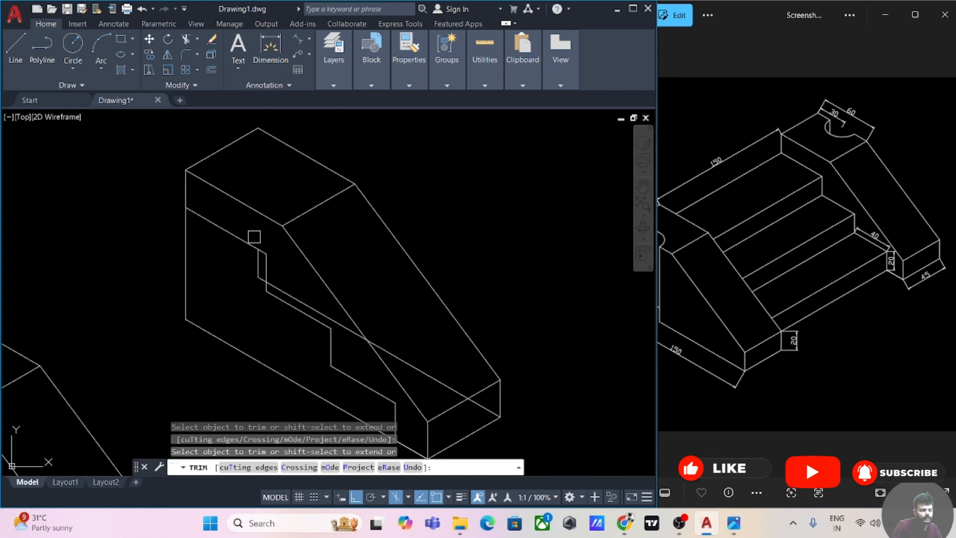
Trim the remaining hidden edges behind the second side block's stair profile, sloped face and front face.
scroll(242, 281, up, 4)
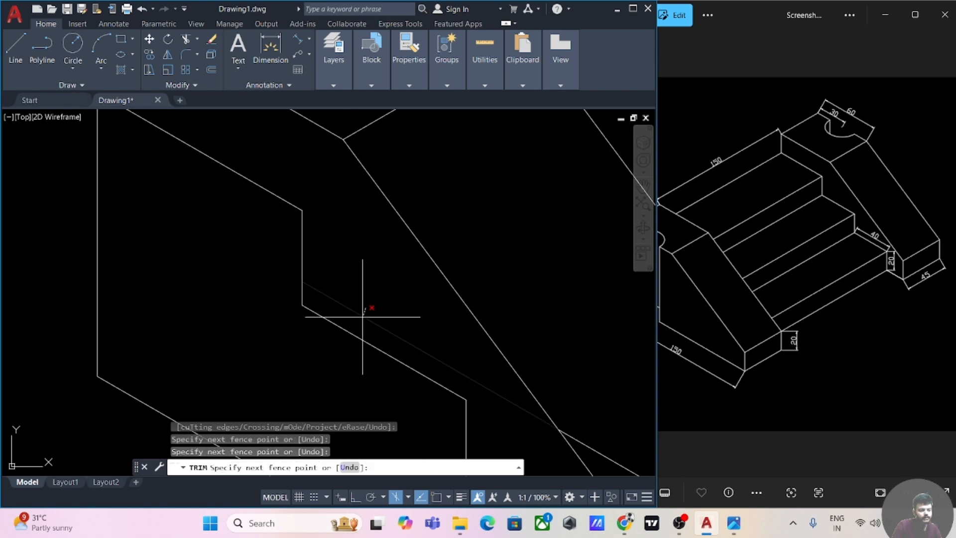
key(Return)
scroll(299, 184, down, 4)
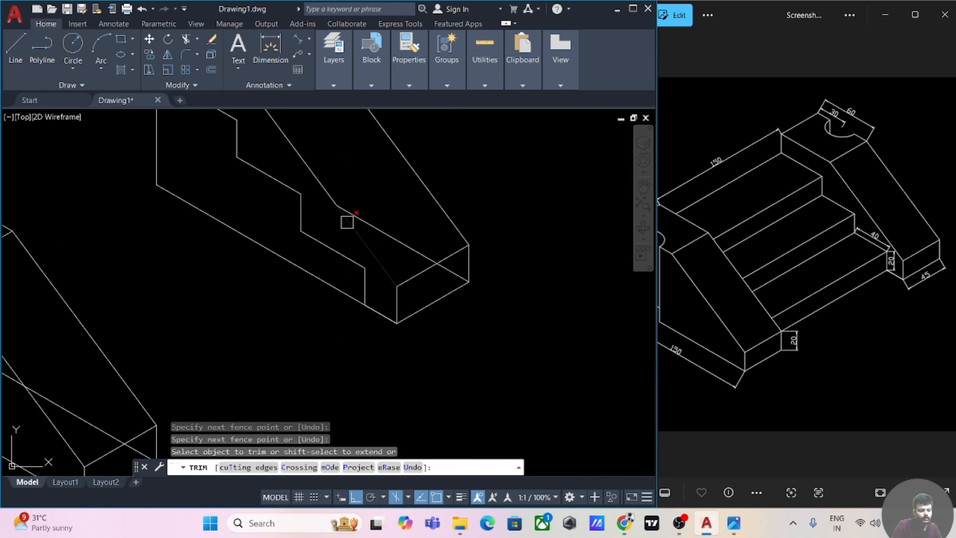
click(381, 234)
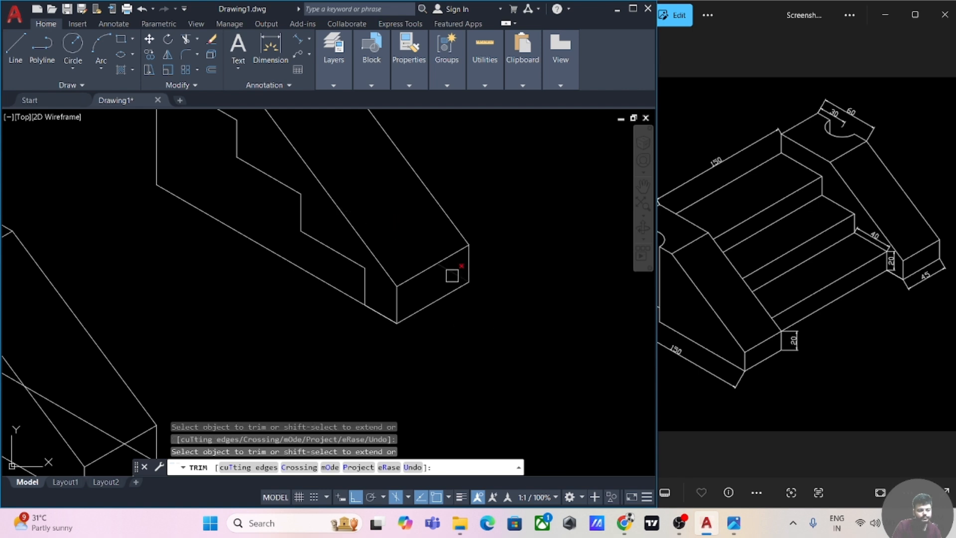
Trim the second side block's back vertical edge and long bottom edge below the stair profile.
mouse_move(347, 341)
middle_down()
mouse_move(450, 395)
mouse_move(382, 341)
middle_up()
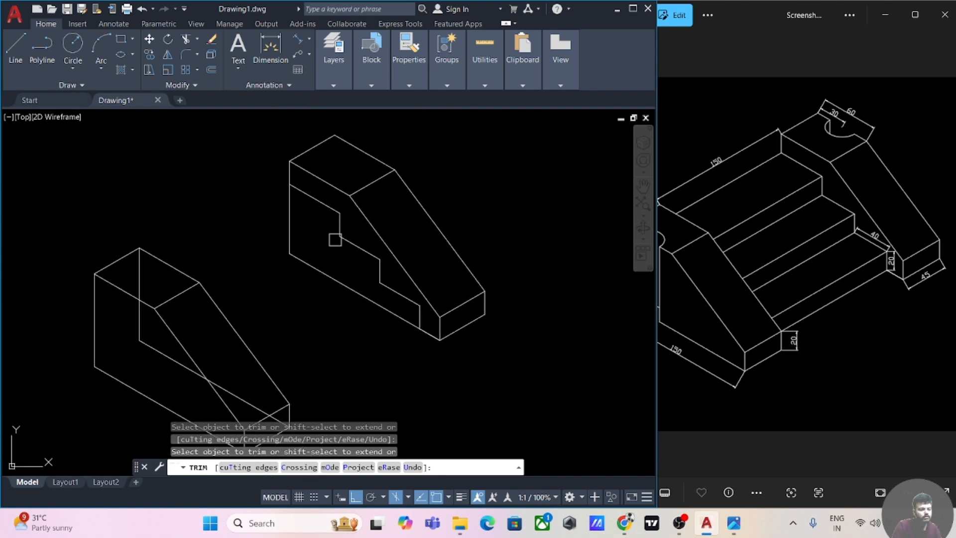
click(290, 221)
click(333, 281)
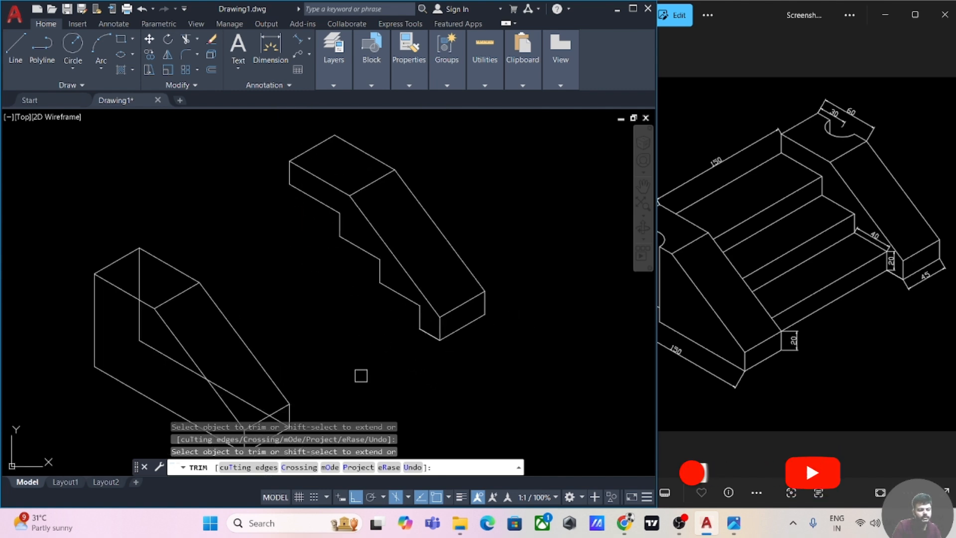
key(Escape)
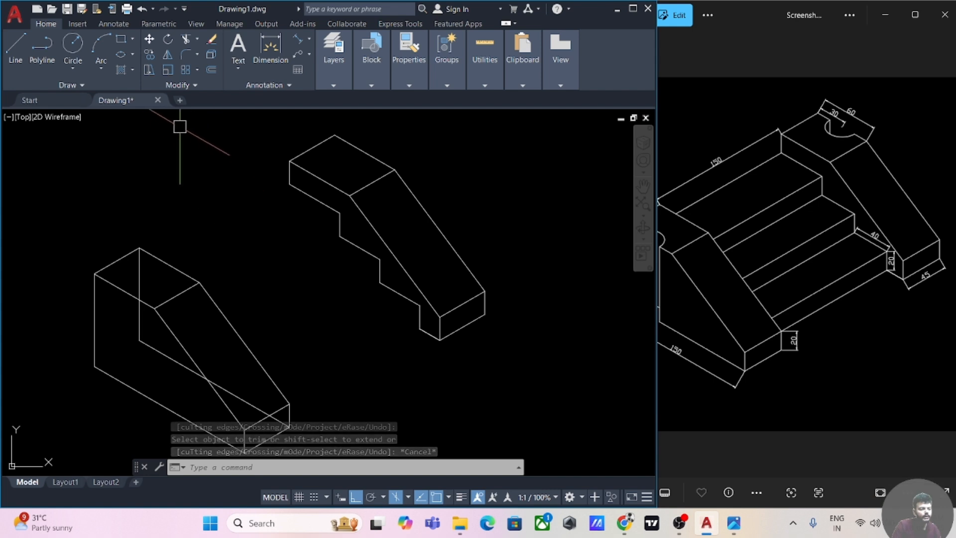
Copy the six-line stair profile 150 at 210° from its lowest corner onto the first side block.
text(co)
key(Return)
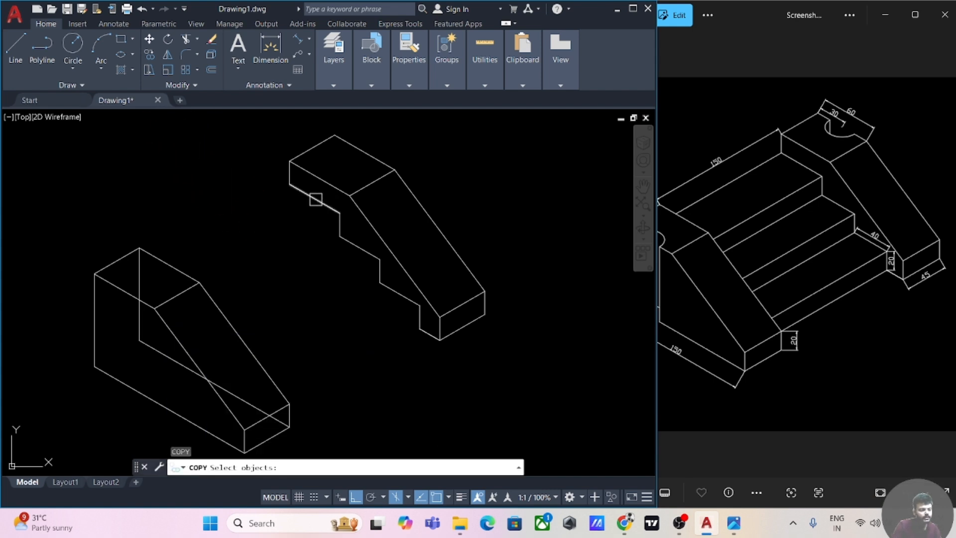
click(309, 199)
click(340, 225)
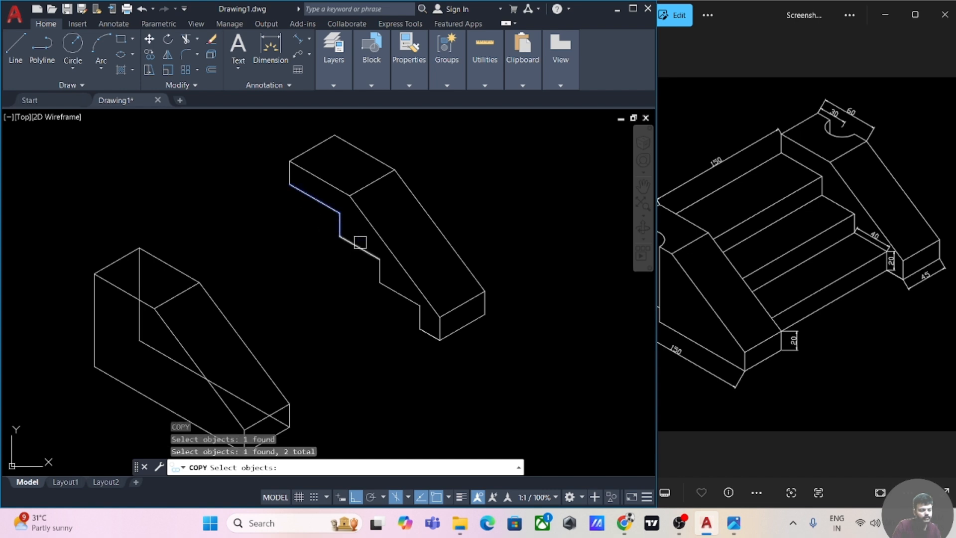
click(361, 255)
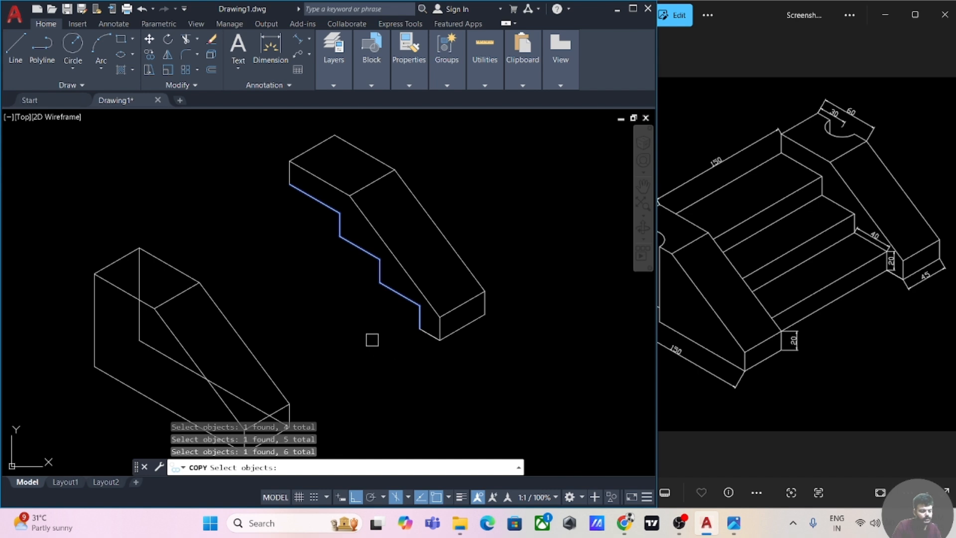
key(Return)
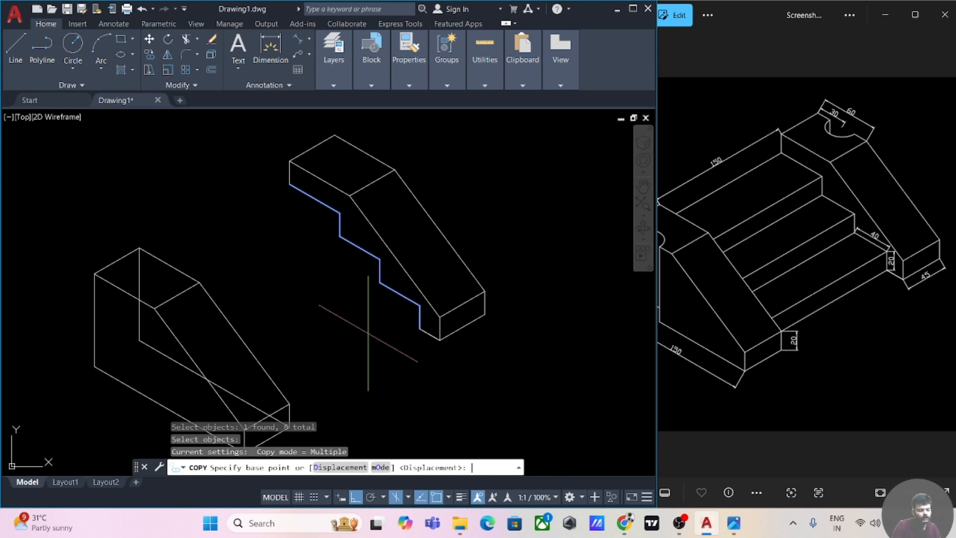
scroll(391, 351, up, 4)
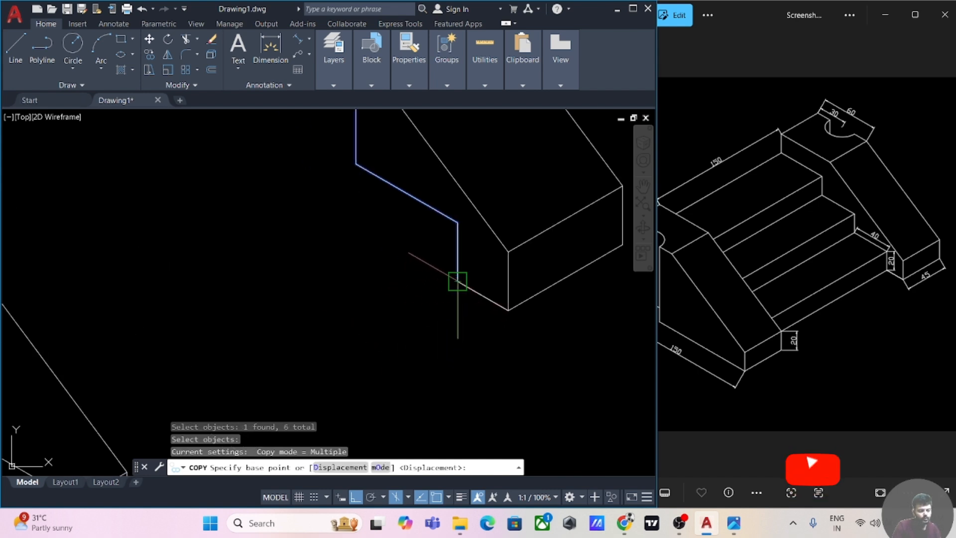
click(457, 282)
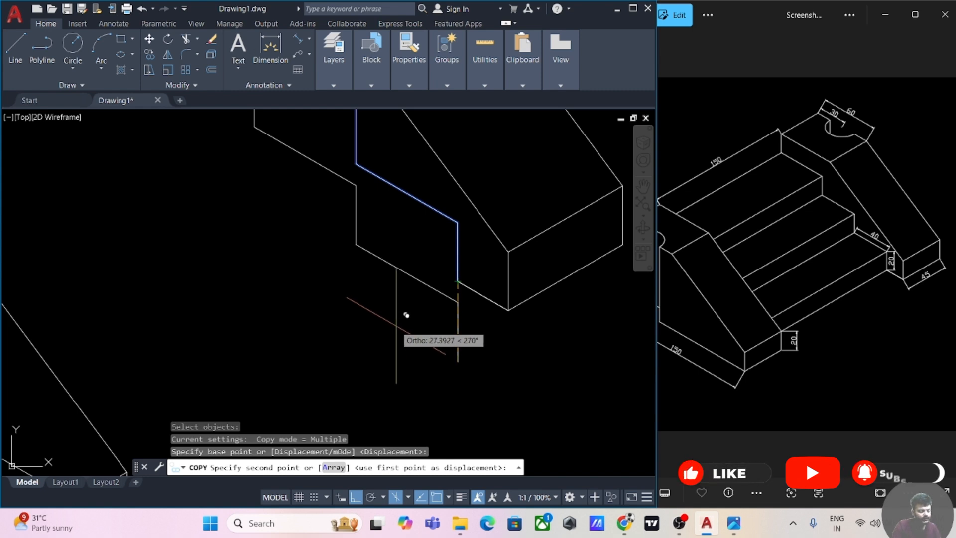
key(F5)
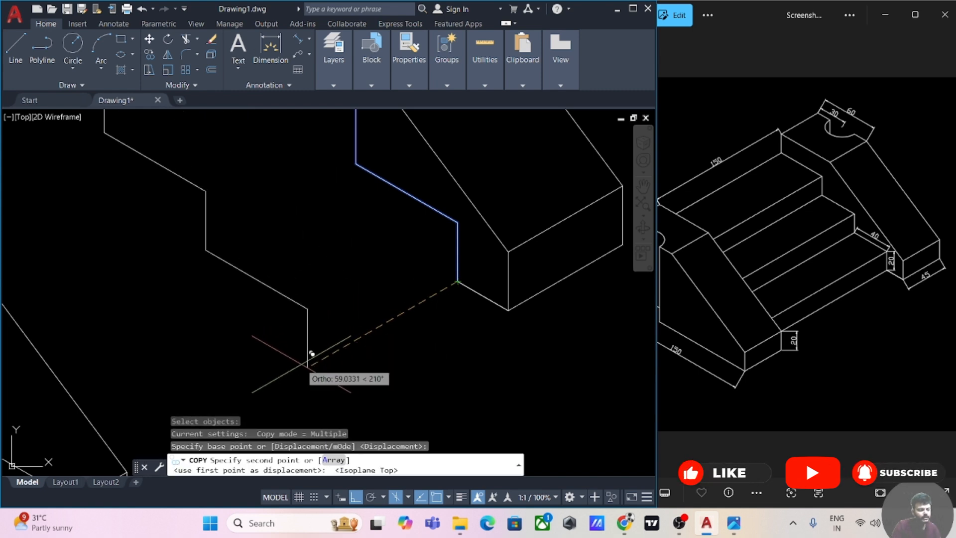
middle_drag(300, 355, 339, 294)
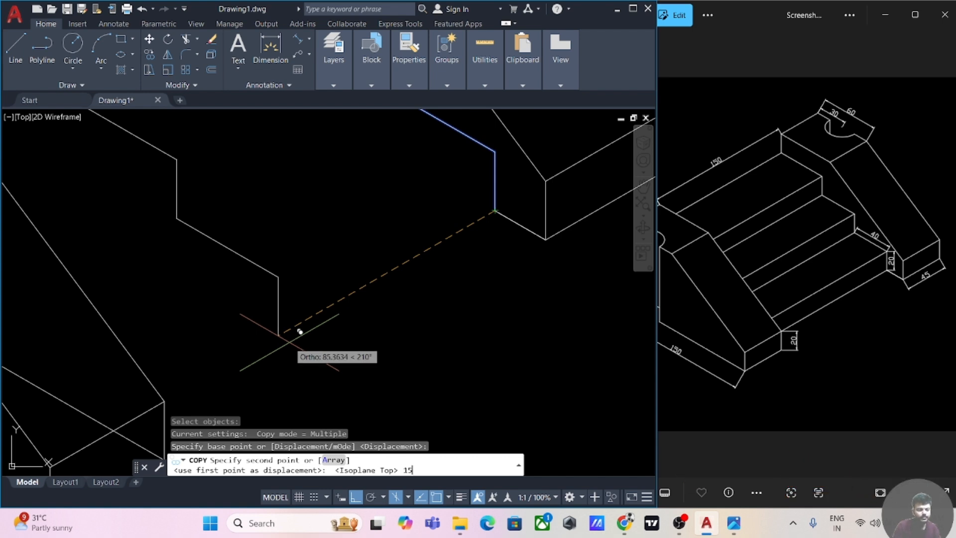
key(Return)
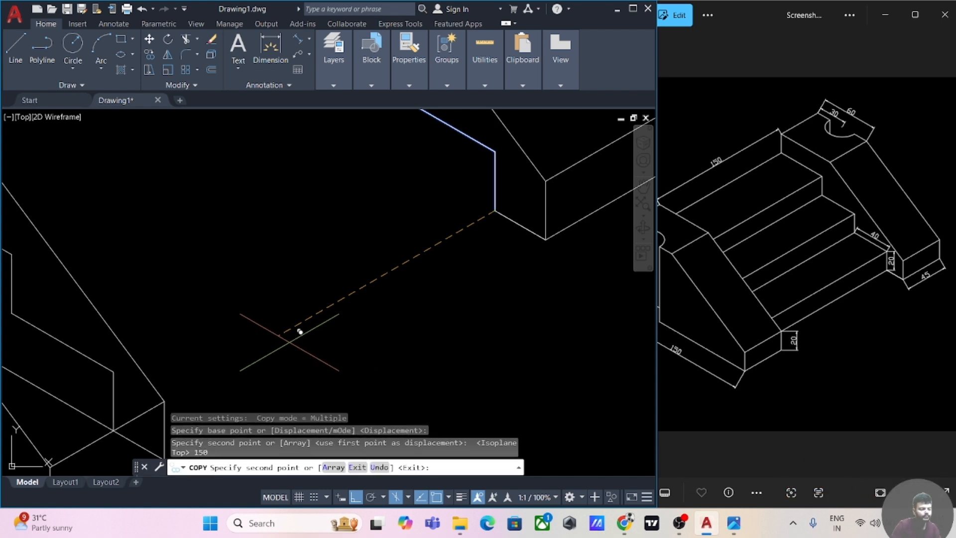
scroll(236, 321, down, 3)
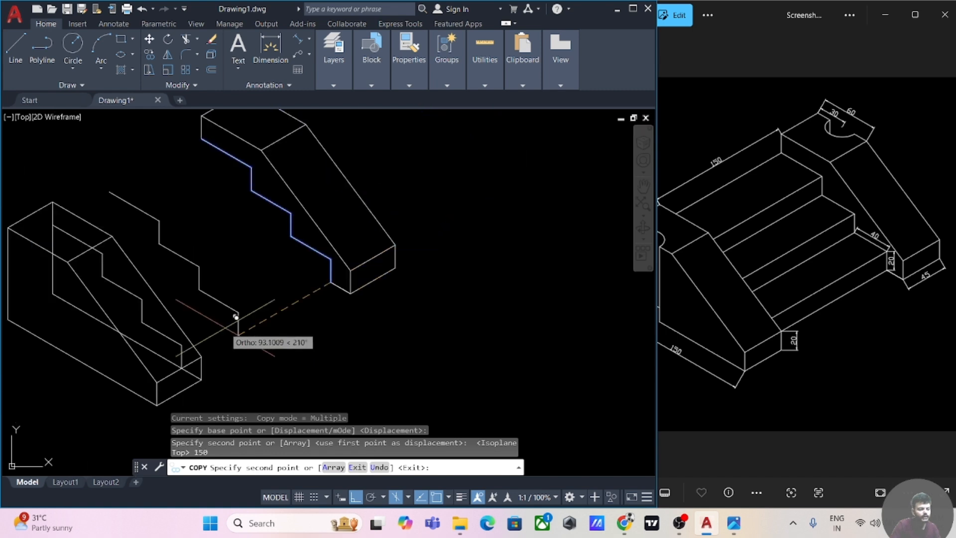
key(Escape)
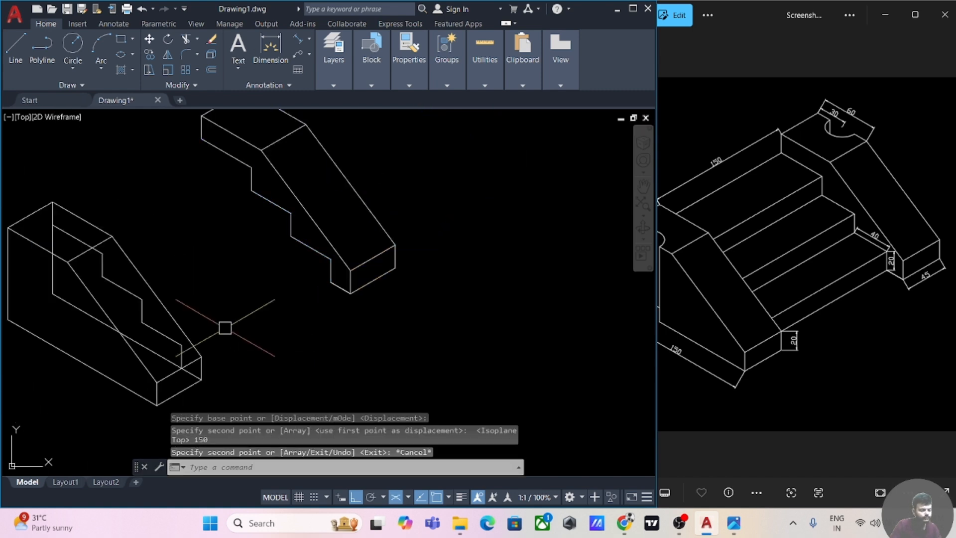
Draw a 150 line at 210° from the bottom of the lowest riser on the second side block to the first block.
middle_drag(222, 345, 278, 336)
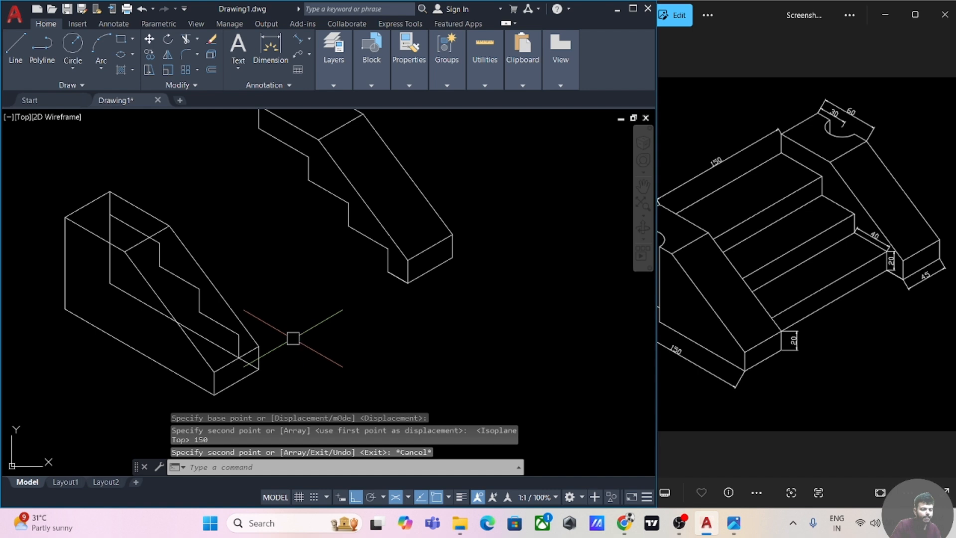
middle_drag(291, 302, 304, 335)
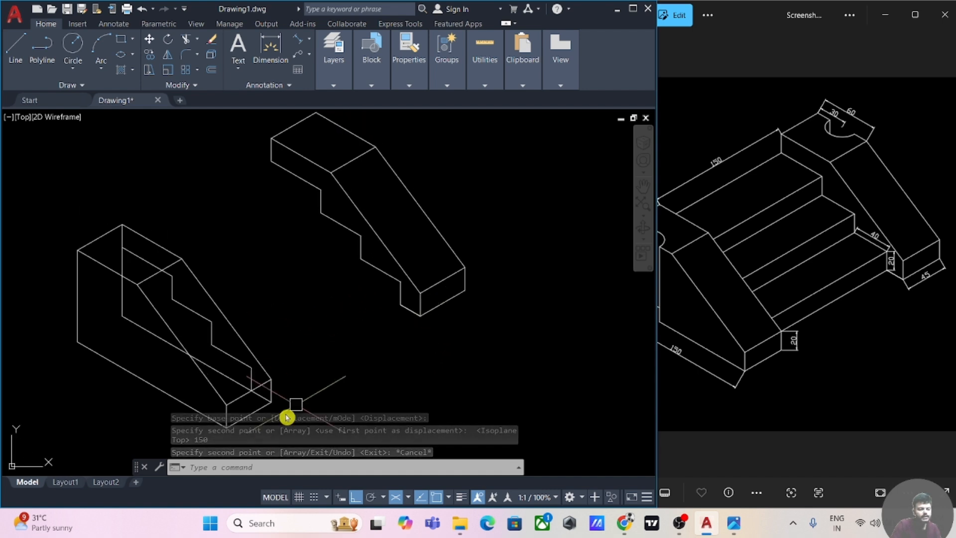
middle_drag(341, 395, 309, 320)
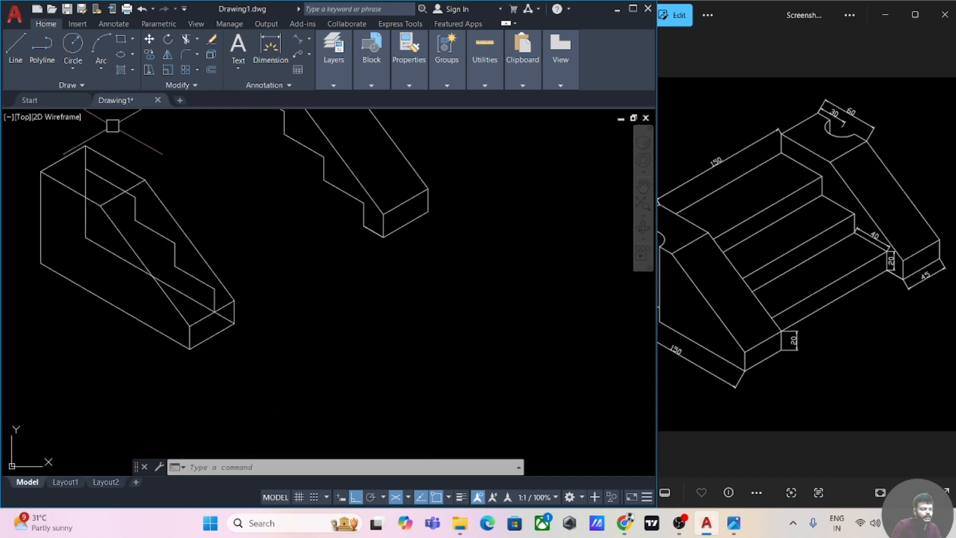
click(18, 50)
click(364, 226)
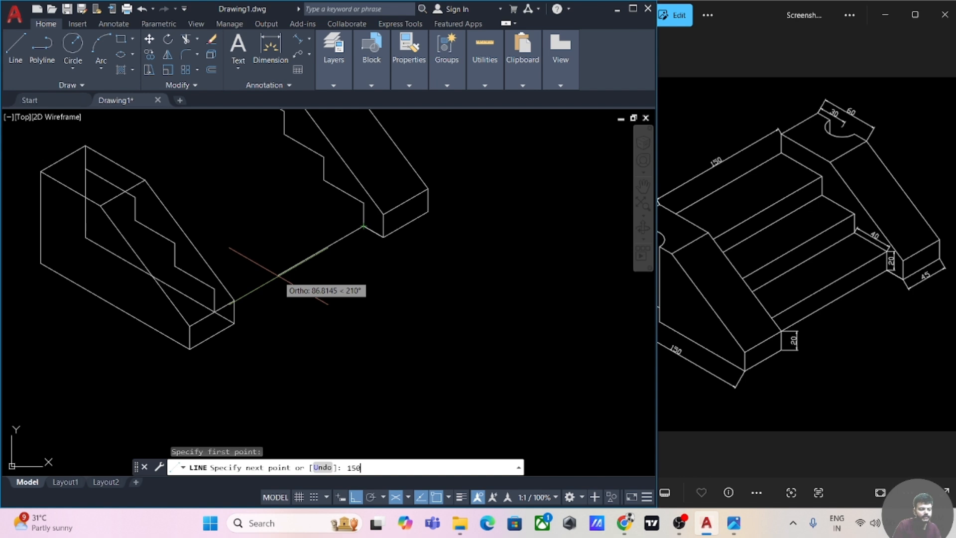
text(150)
key(Return)
key(Escape)
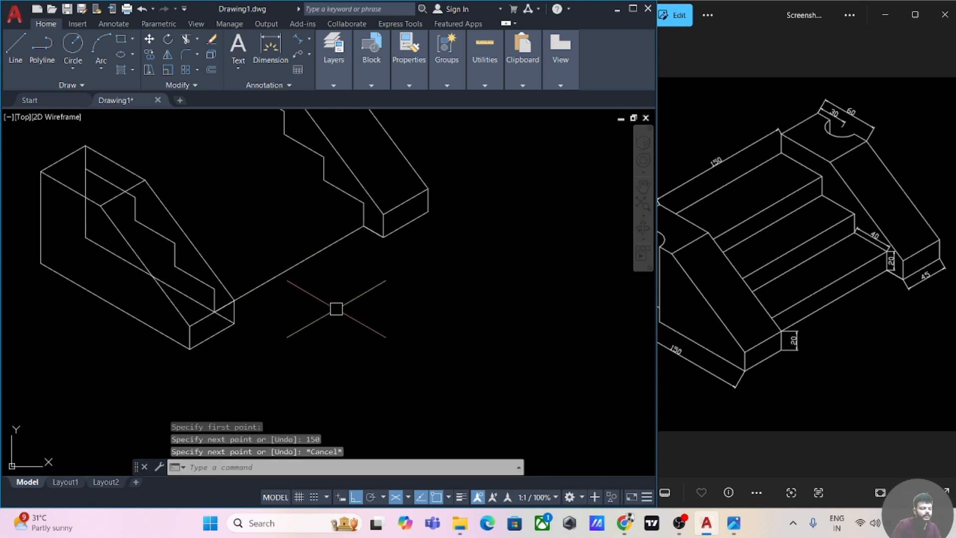
Copy the 150 line from its upper endpoint to the front and back corners of the lowest tread.
scroll(336, 309, up, 2)
middle_drag(336, 309, 437, 339)
scroll(437, 339, down, 2)
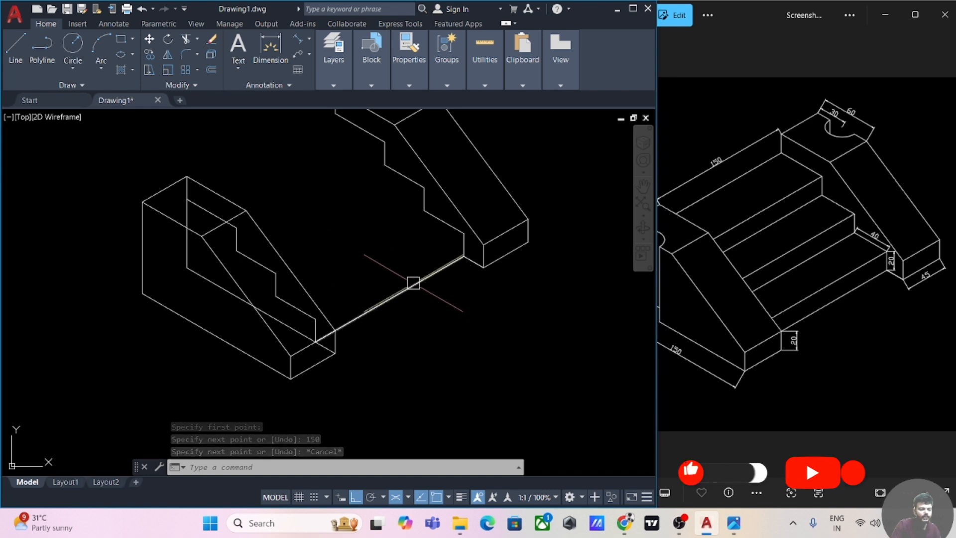
text(co)
key(Return)
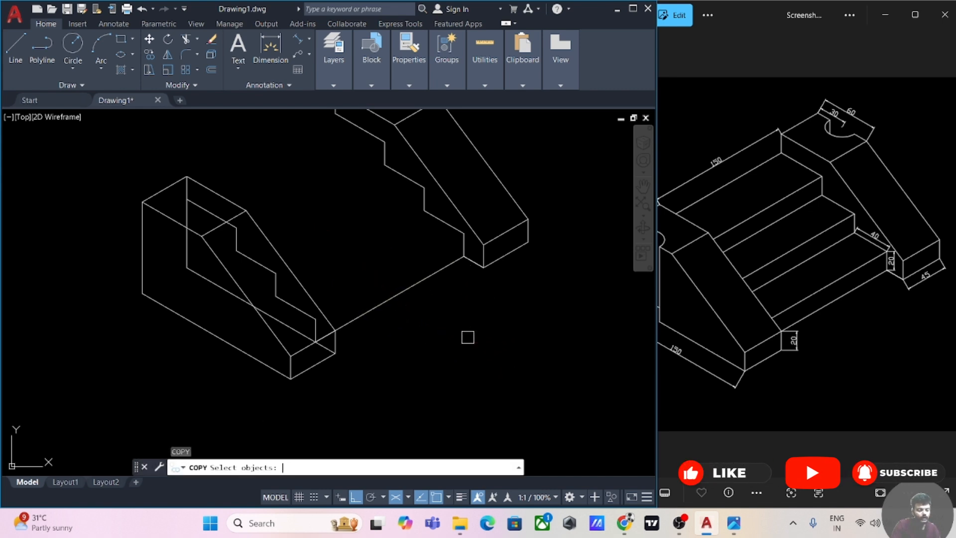
click(407, 292)
key(Return)
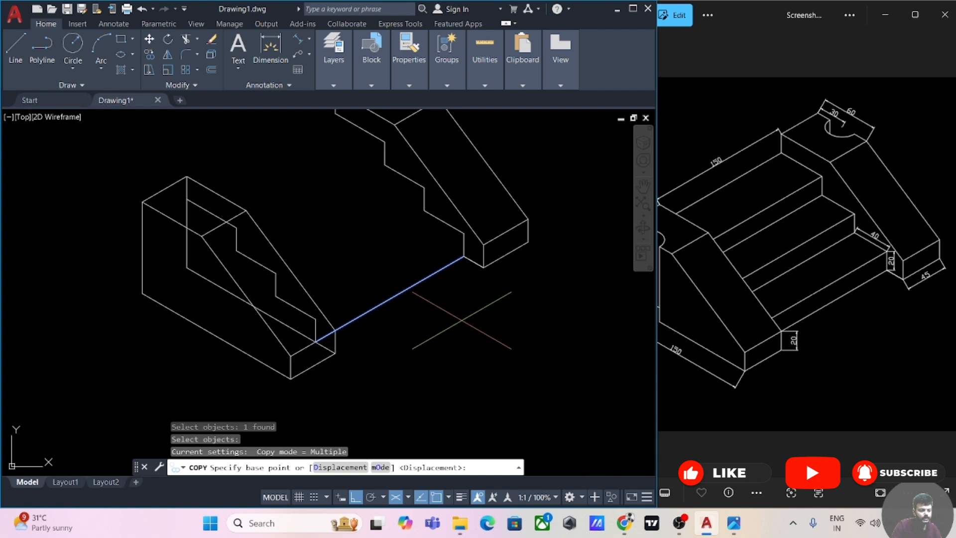
scroll(443, 299, up, 3)
click(439, 285)
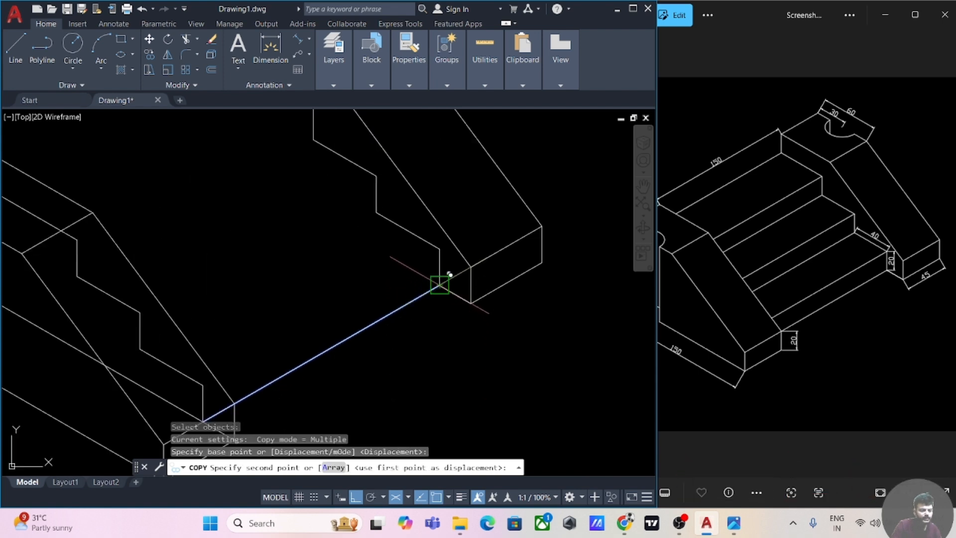
click(439, 249)
click(377, 213)
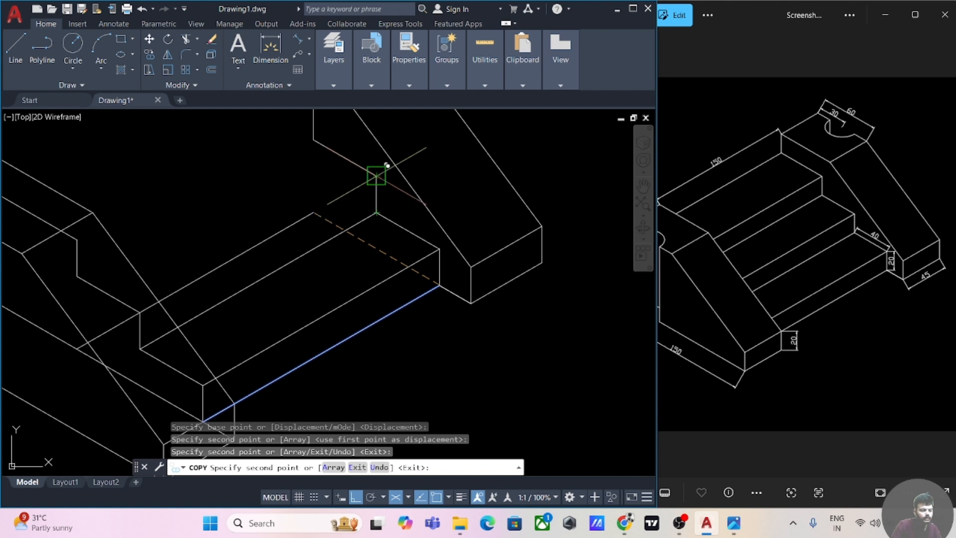
Continue copying the 150 line to the remaining riser and tread corners up to the top tread's back corner.
click(376, 175)
middle_drag(279, 168, 315, 310)
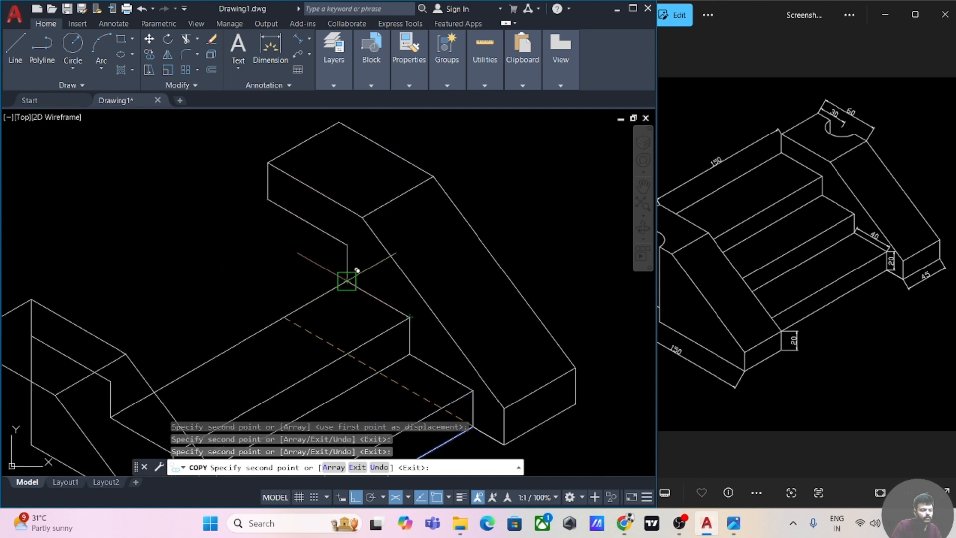
click(348, 281)
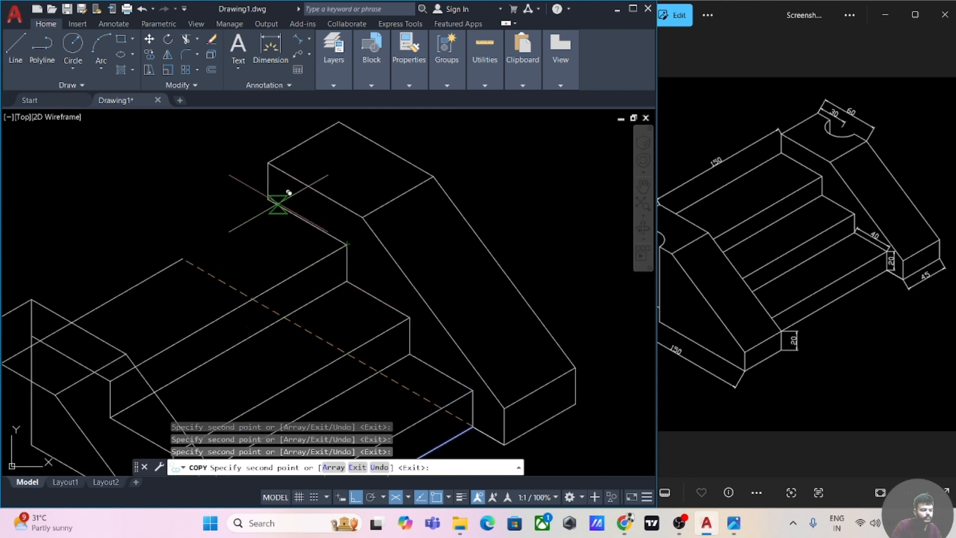
scroll(159, 246, down, 2)
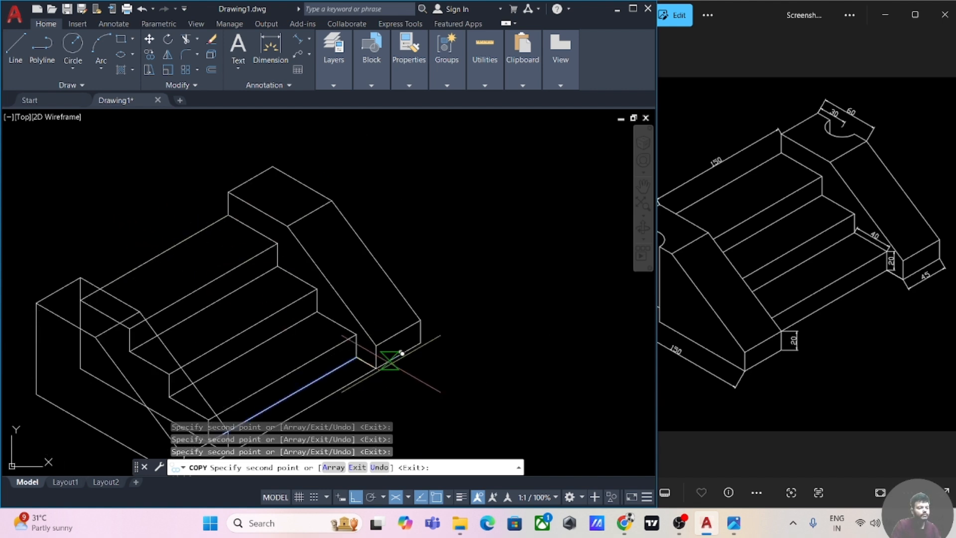
key(Escape)
scroll(477, 372, down, 2)
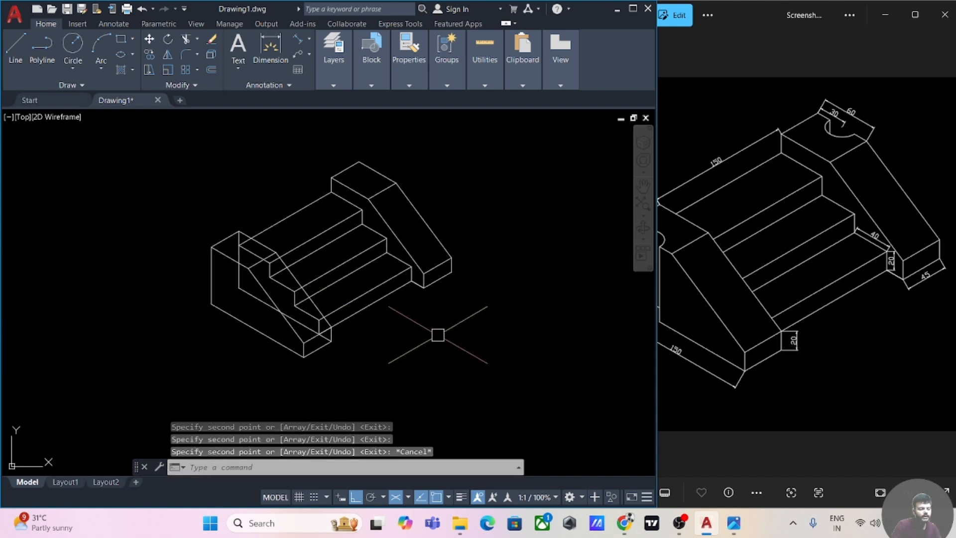
Trim the hidden risers, lower treads and step-line ends behind the first side block's sloped face.
scroll(434, 331, up, 2)
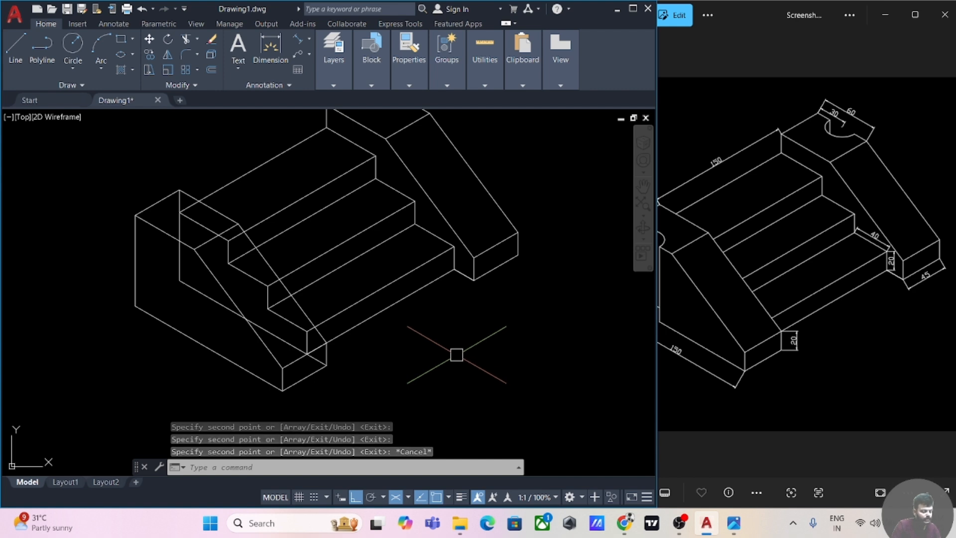
text(tr)
key(Return)
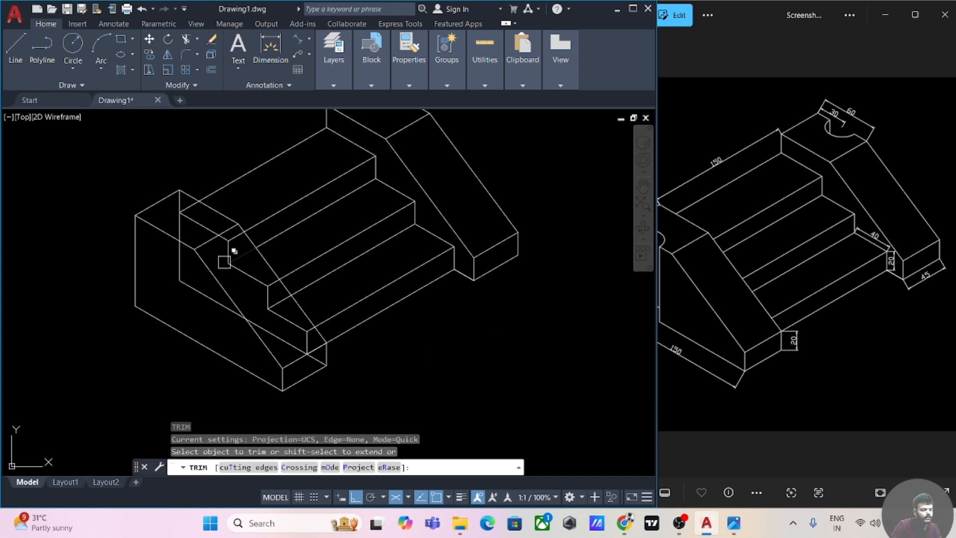
click(229, 243)
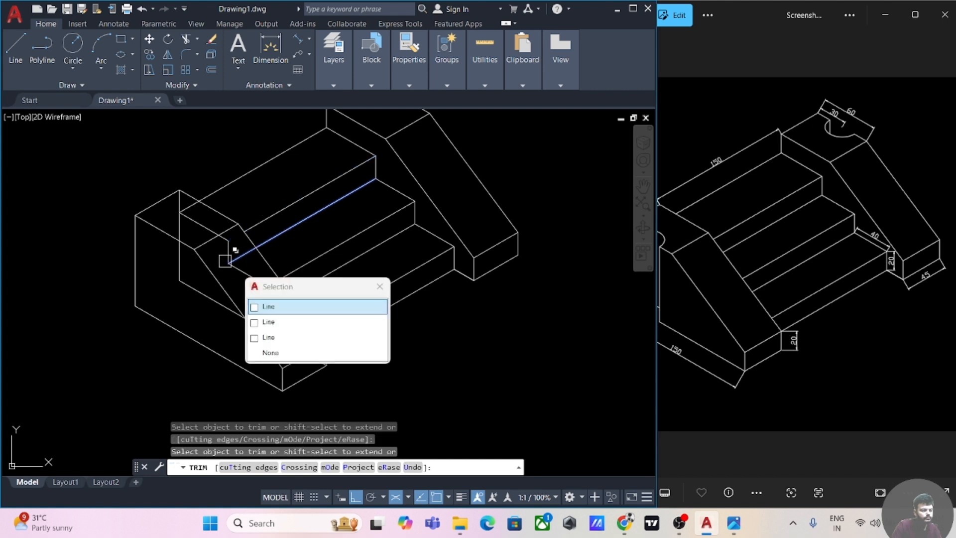
click(277, 287)
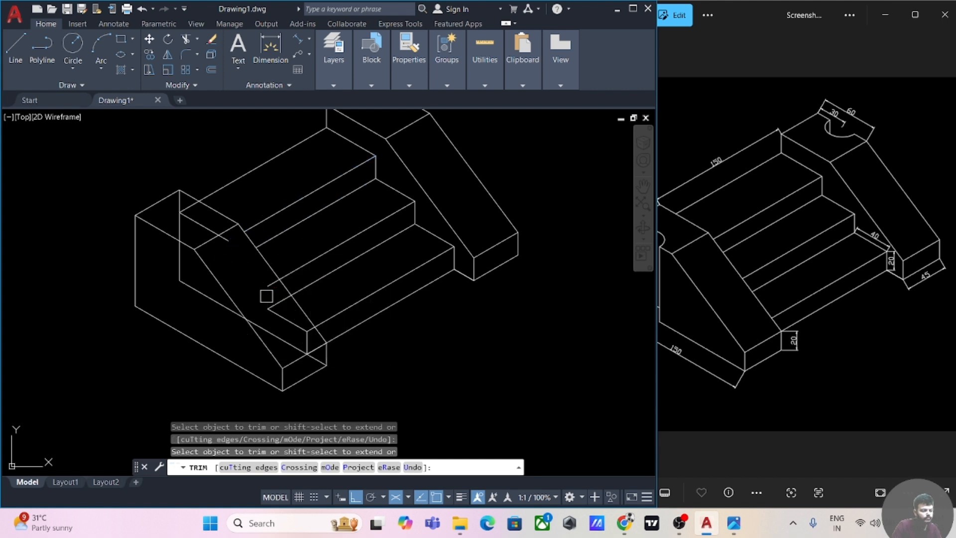
scroll(267, 296, up, 4)
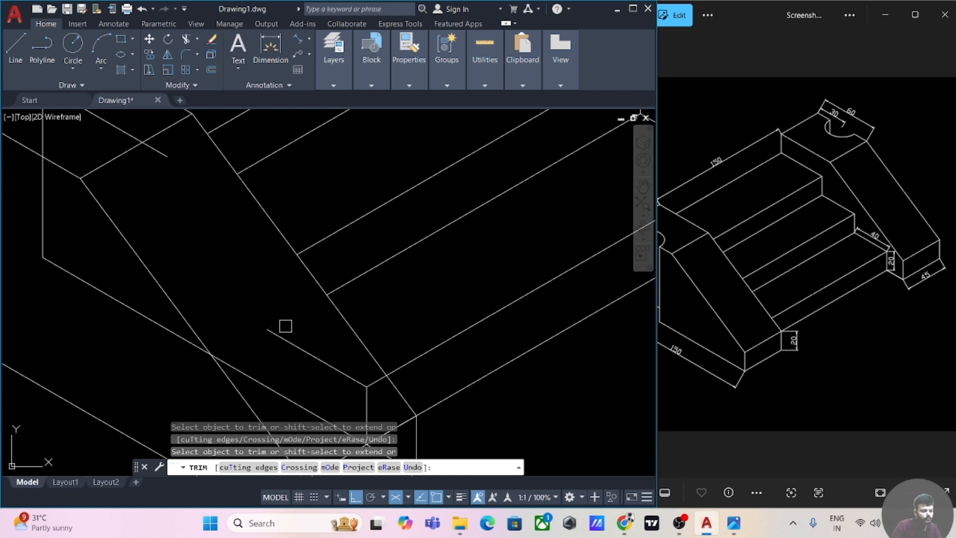
click(364, 386)
key(Escape)
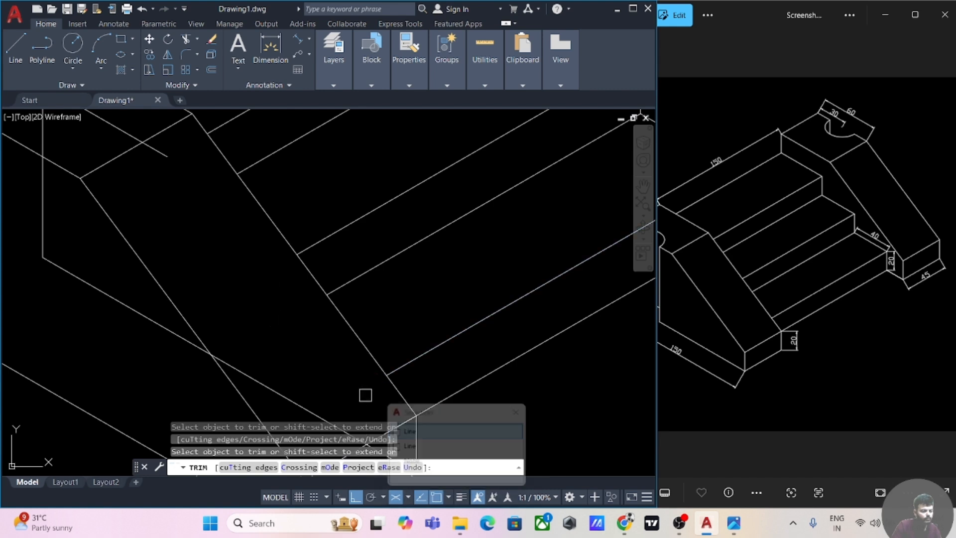
Trim the first side block's hidden back vertical and long bottom edges, plus the top tread lines crossing its top face.
scroll(343, 380, down, 4)
middle_drag(331, 376, 373, 329)
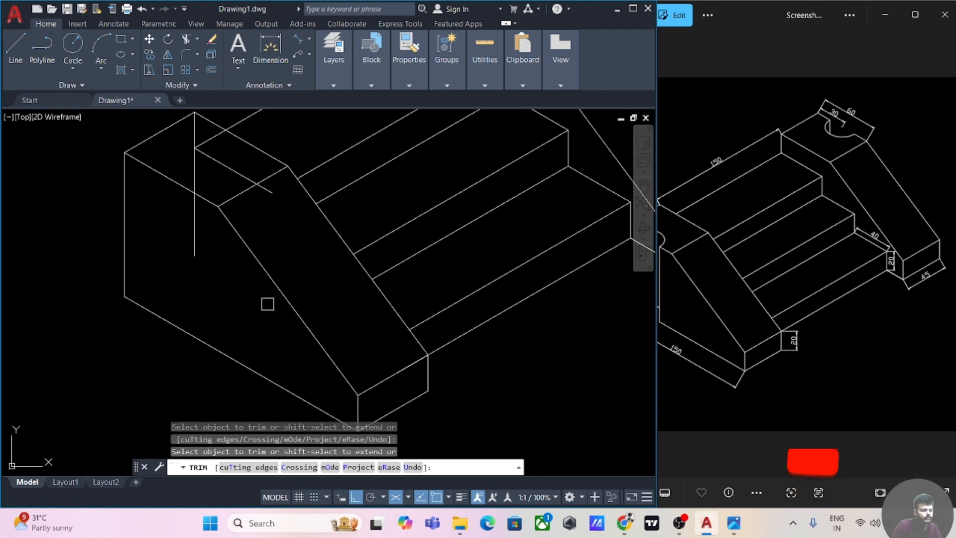
middle_drag(191, 247, 258, 336)
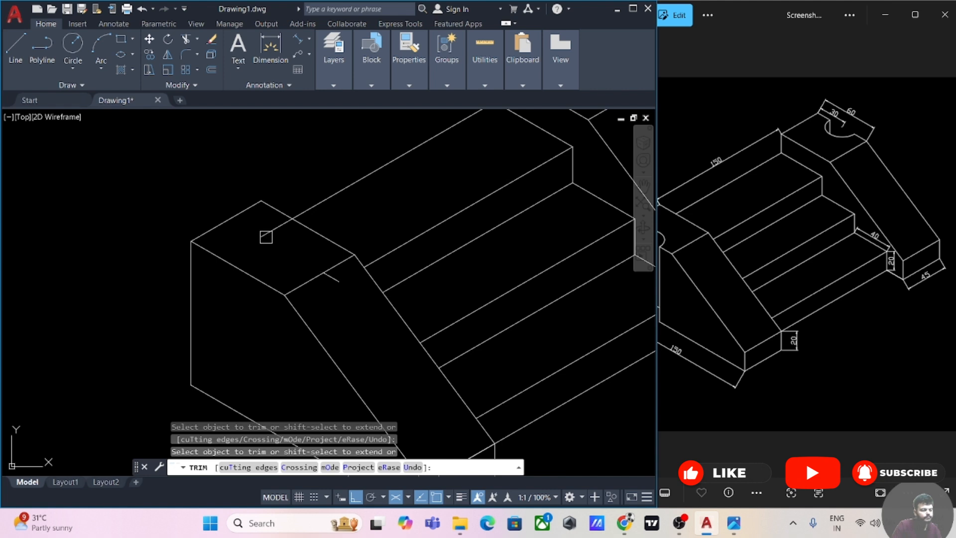
scroll(359, 347, down, 3)
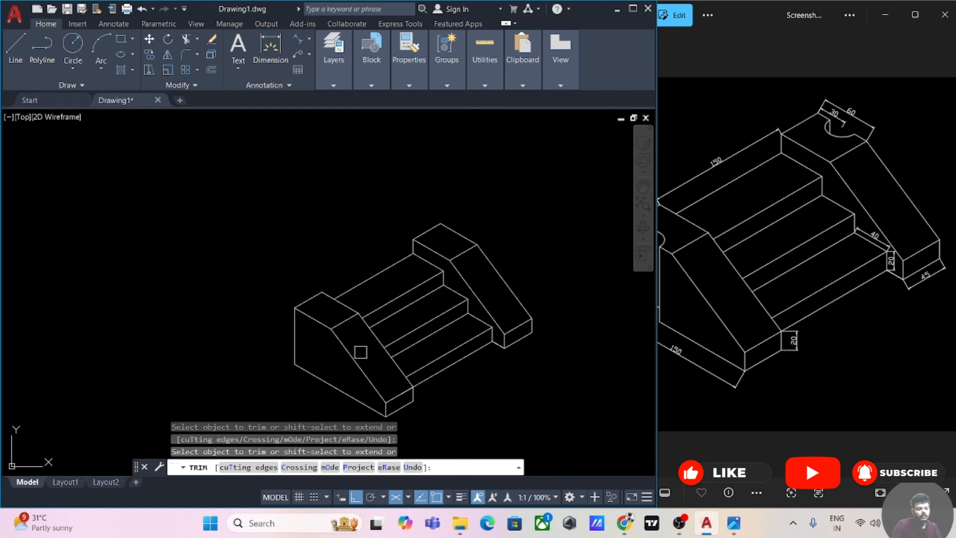
scroll(478, 393, up, 1)
scroll(469, 368, up, 1)
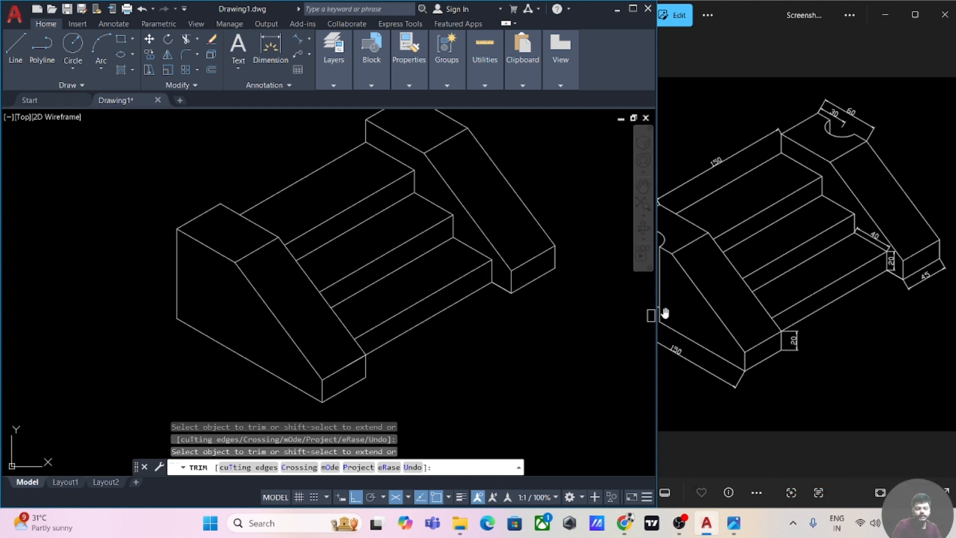
Draw a circle with a radius of about 46 in the empty area beside the first side block.
scroll(721, 264, down, 3)
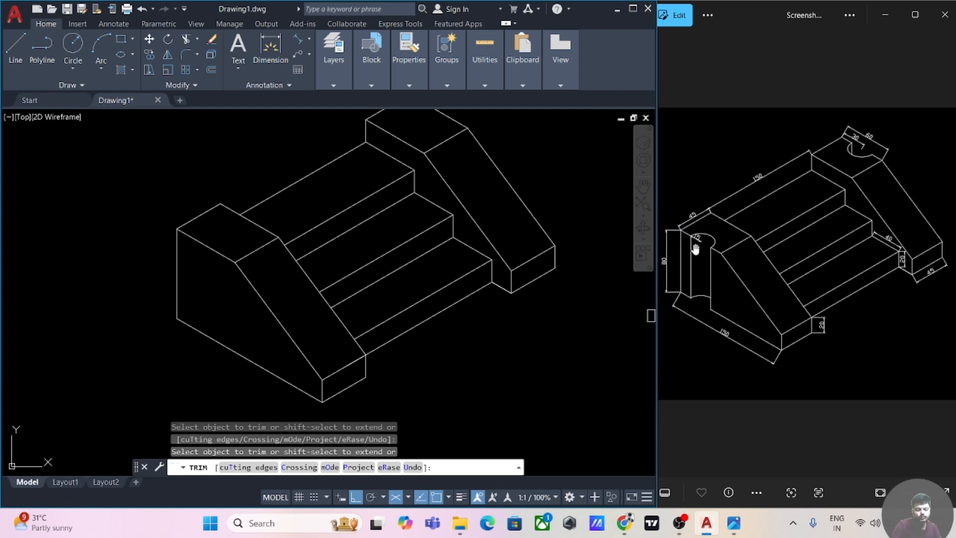
key(Escape)
middle_drag(467, 370, 496, 390)
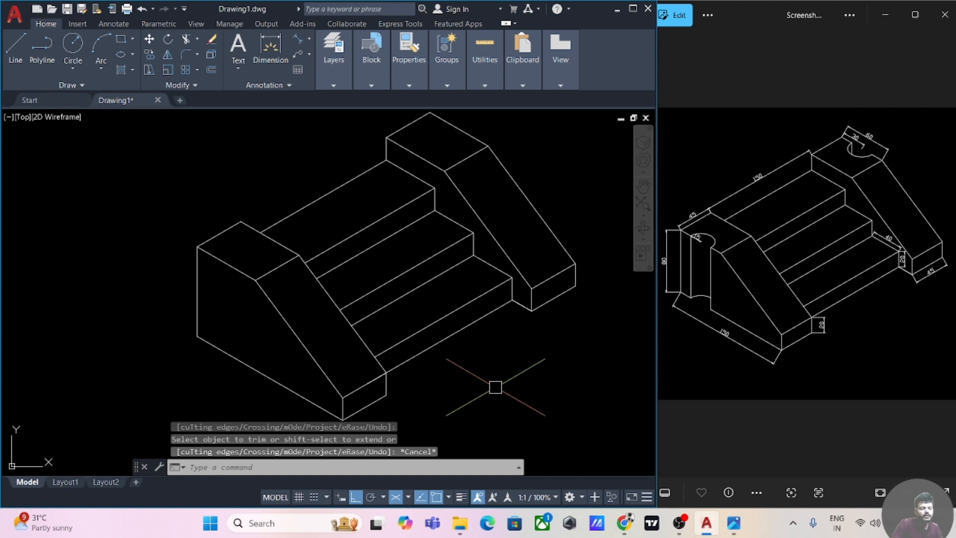
click(72, 47)
click(99, 210)
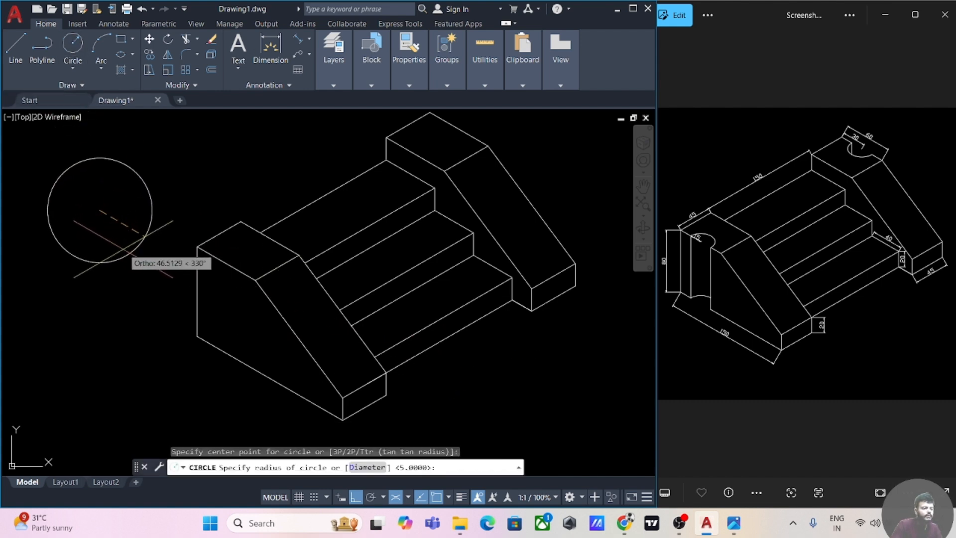
click(118, 259)
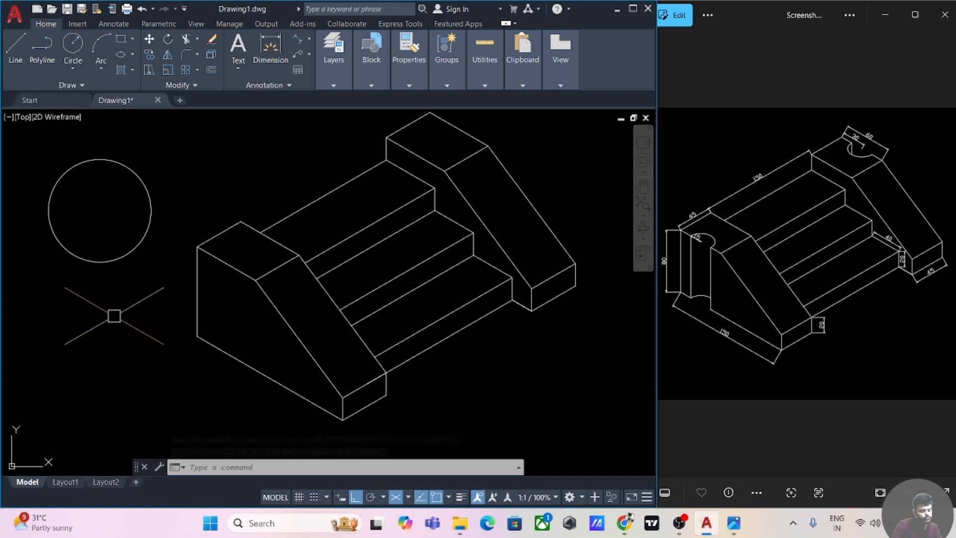
Draw an isocircle of radius 15 in the top isoplane, centred on the midpoint of the first side block's outer top edge.
text(E)
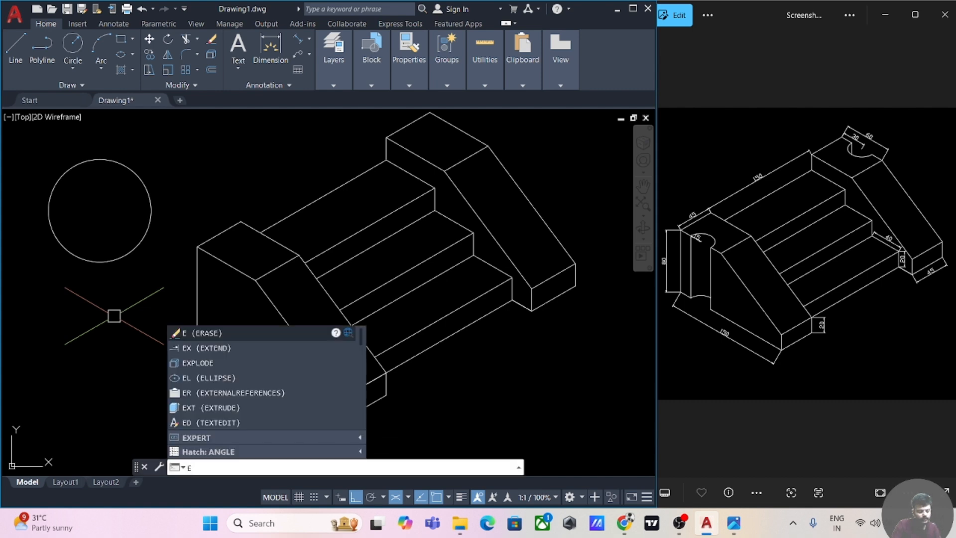
text(L)
key(Return)
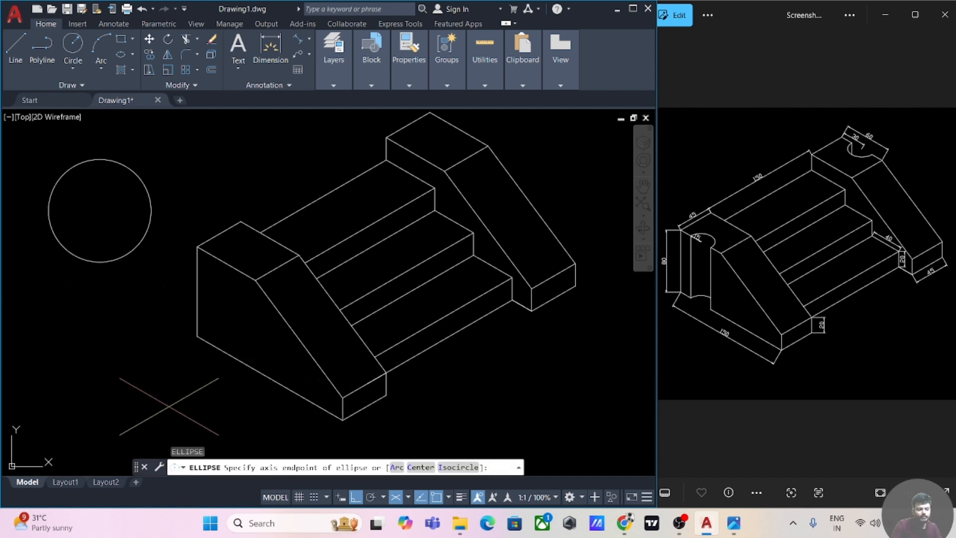
click(459, 468)
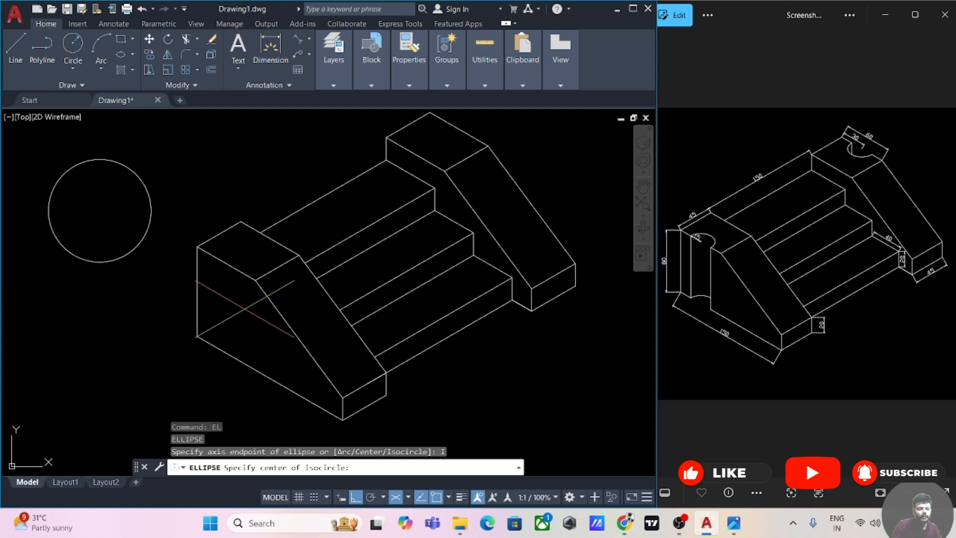
scroll(275, 363, up, 4)
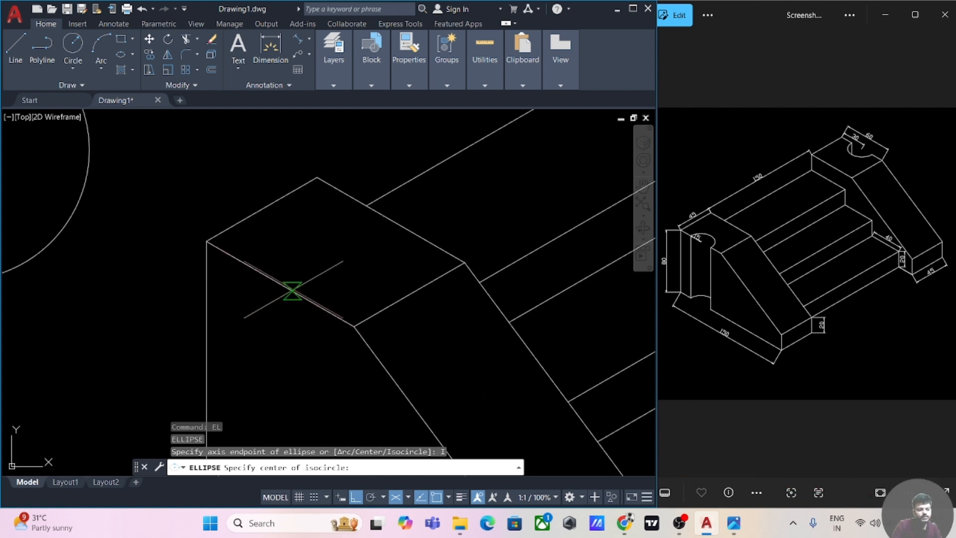
click(279, 283)
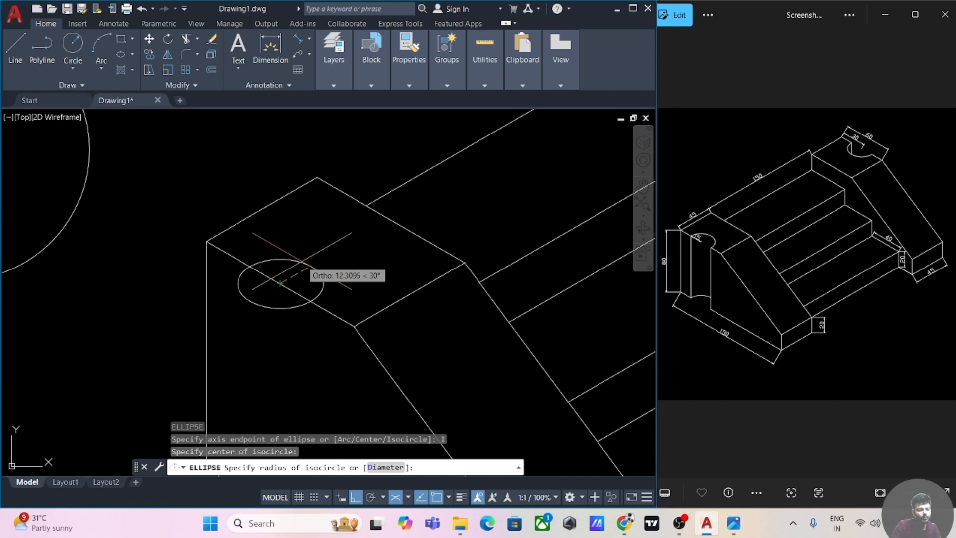
key(F5)
key(F5)
key(F5)
key(F5)
key(F5)
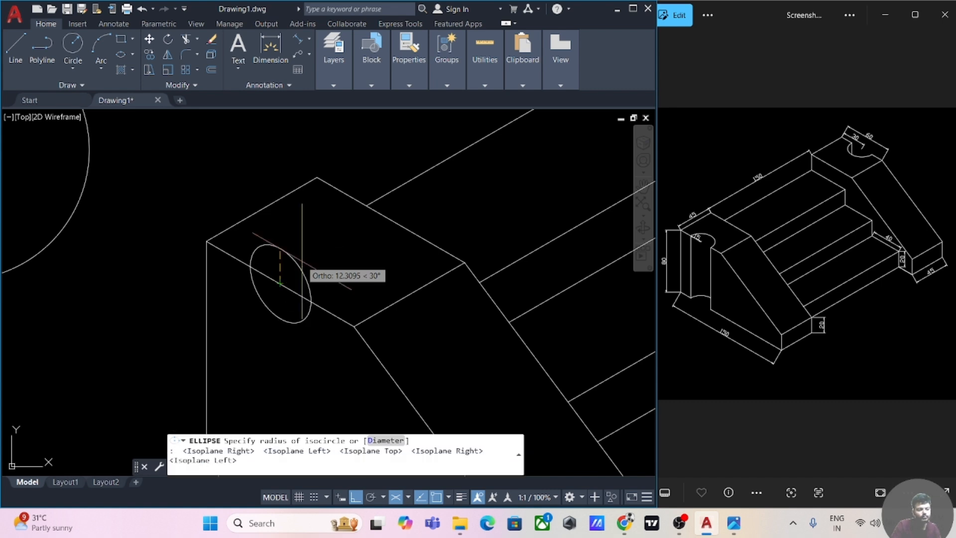
key(F5)
key(F5)
key(F5)
key(F5)
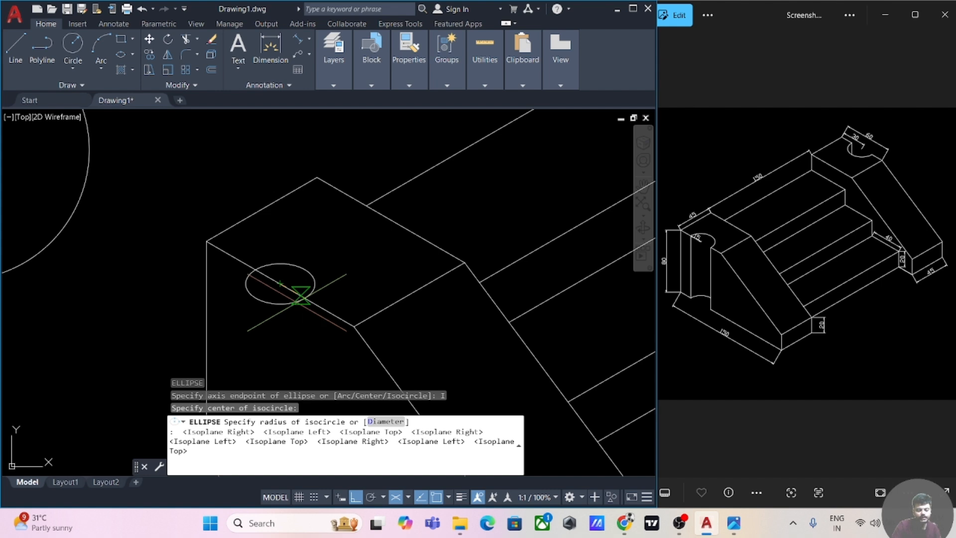
key(Return)
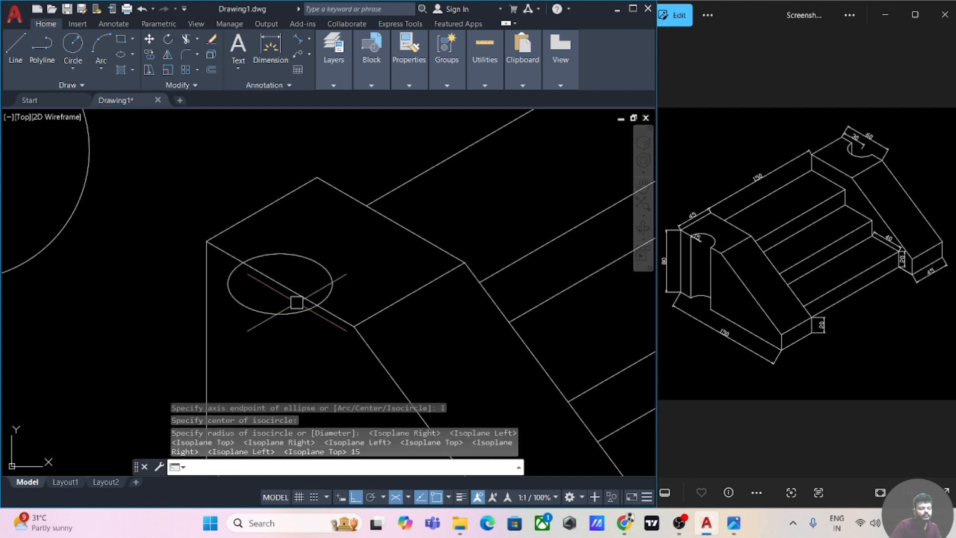
Trim the isocircle's outer half and the top edge segment inside it to leave a semicircular notch in the first side block.
scroll(304, 316, down, 4)
middle_drag(305, 345, 237, 352)
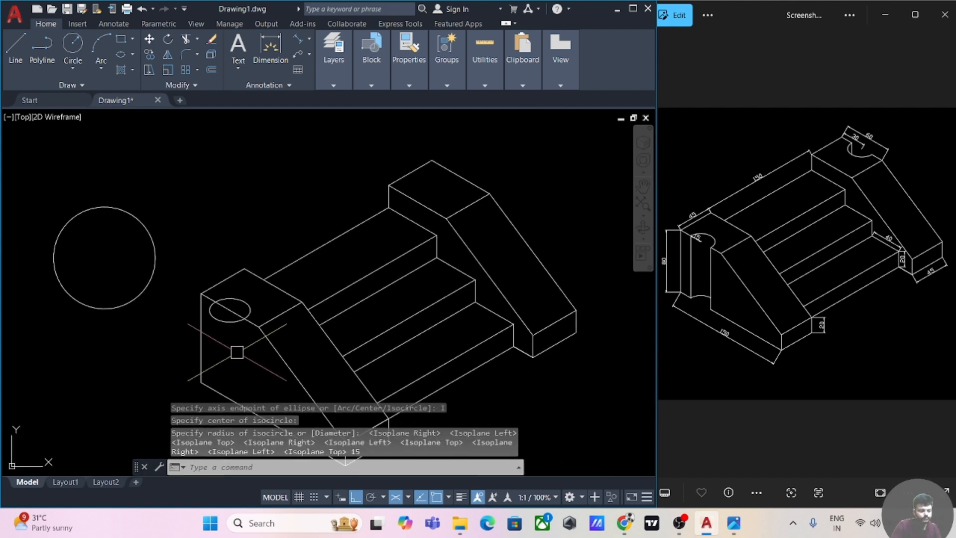
scroll(238, 352, up, 2)
text(e P)
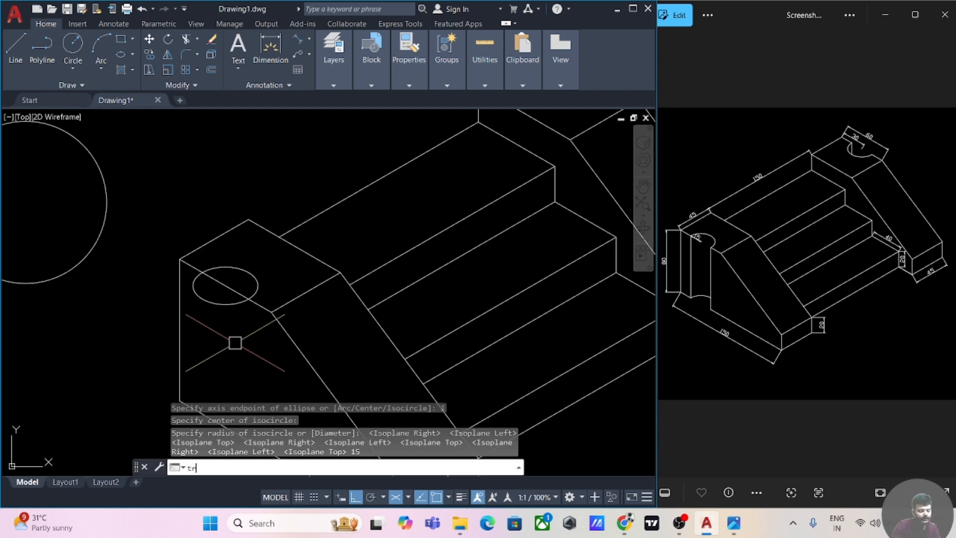
text(r)
key(Return)
click(217, 307)
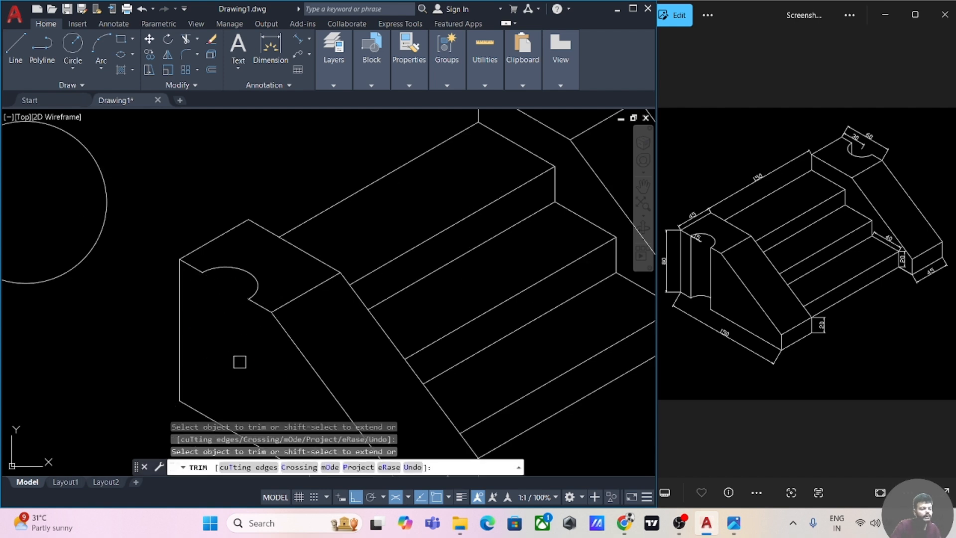
scroll(239, 362, down, 2)
middle_drag(241, 363, 261, 321)
key(Escape)
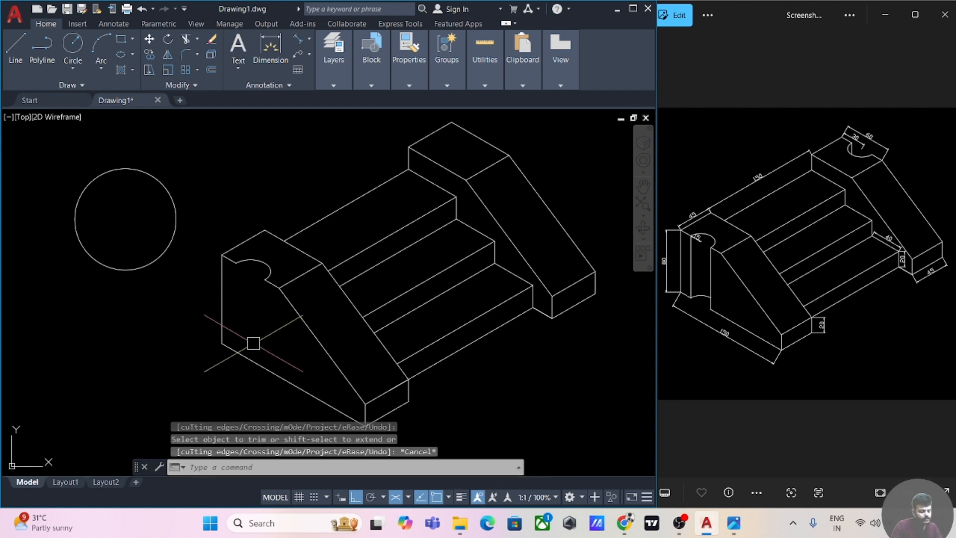
Copy the notch arc 80 straight down to the first side block's bottom edge, using the right isoplane.
text(co)
key(space)
click(267, 264)
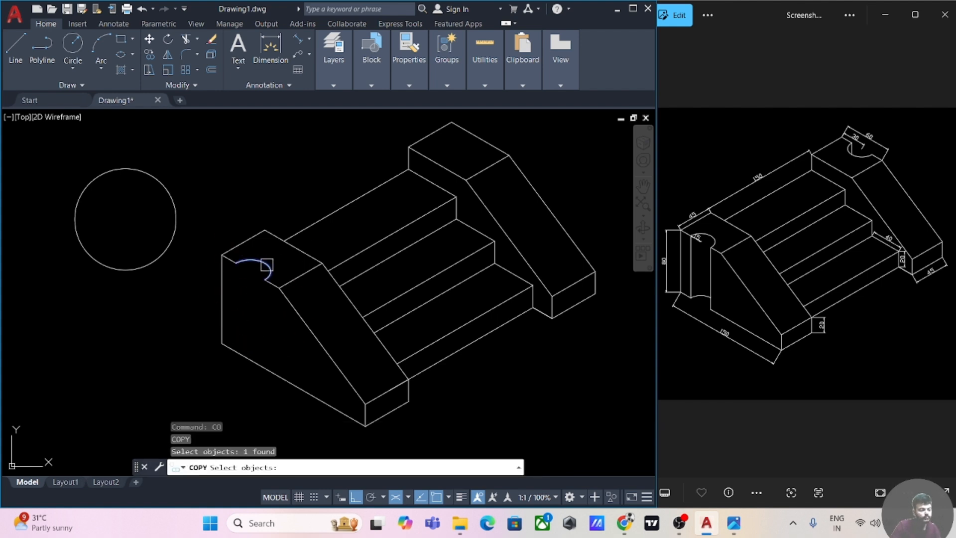
key(Return)
scroll(257, 304, up, 4)
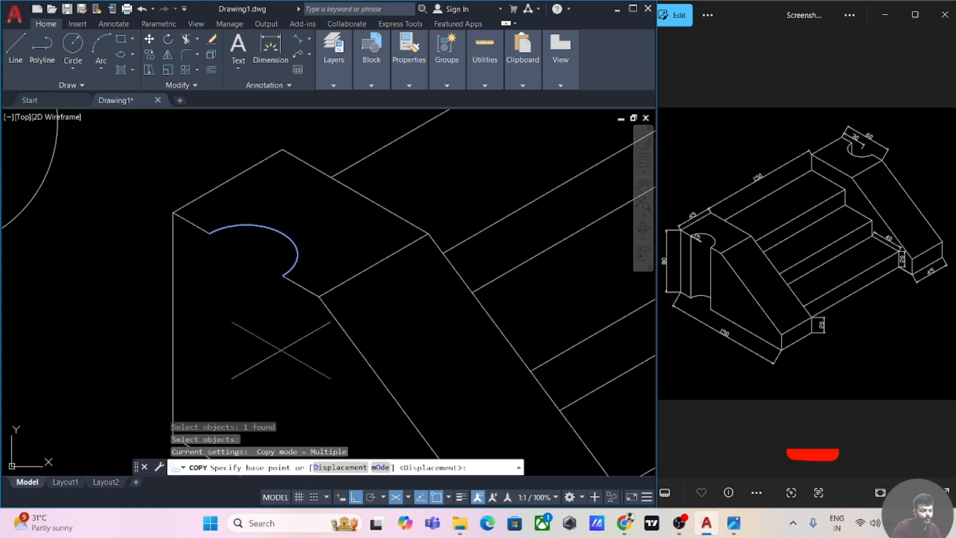
click(282, 275)
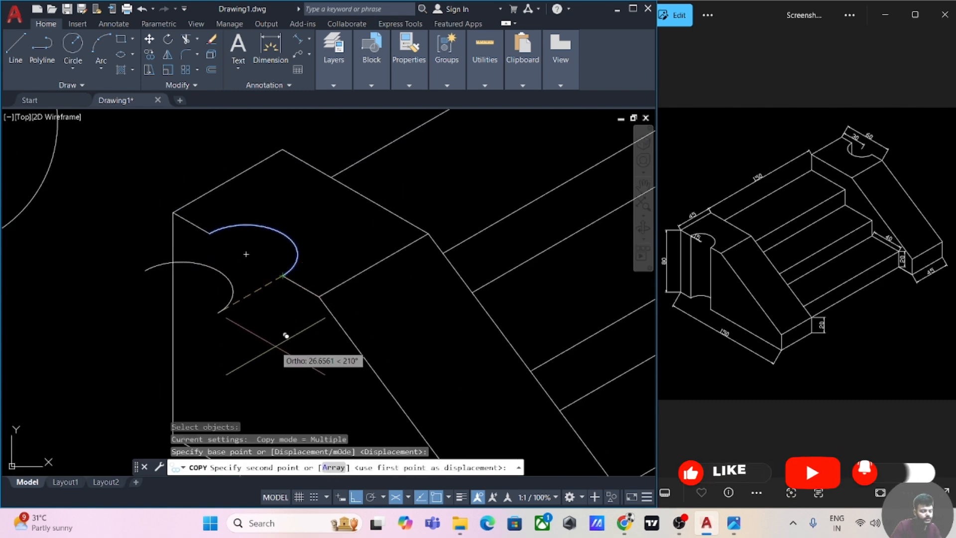
key(F5)
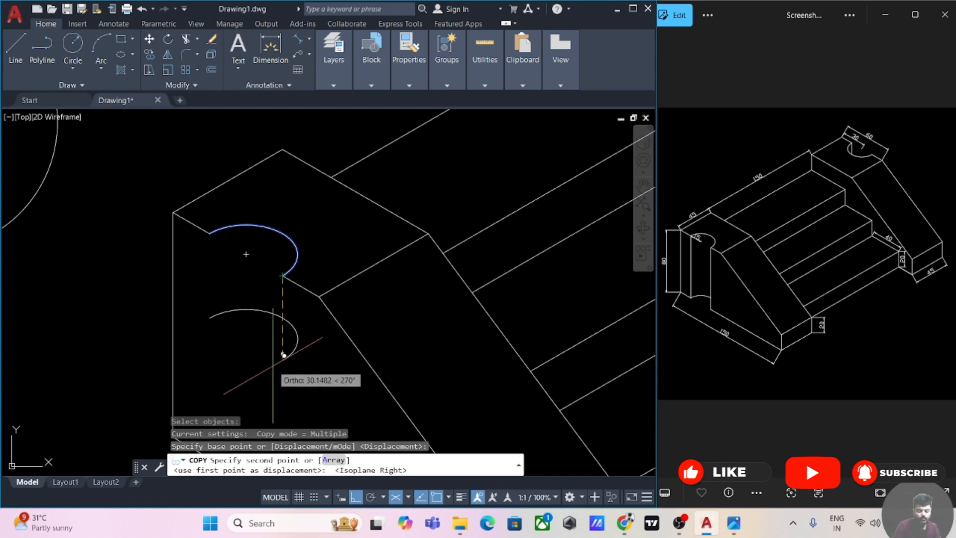
text(80)
key(Return)
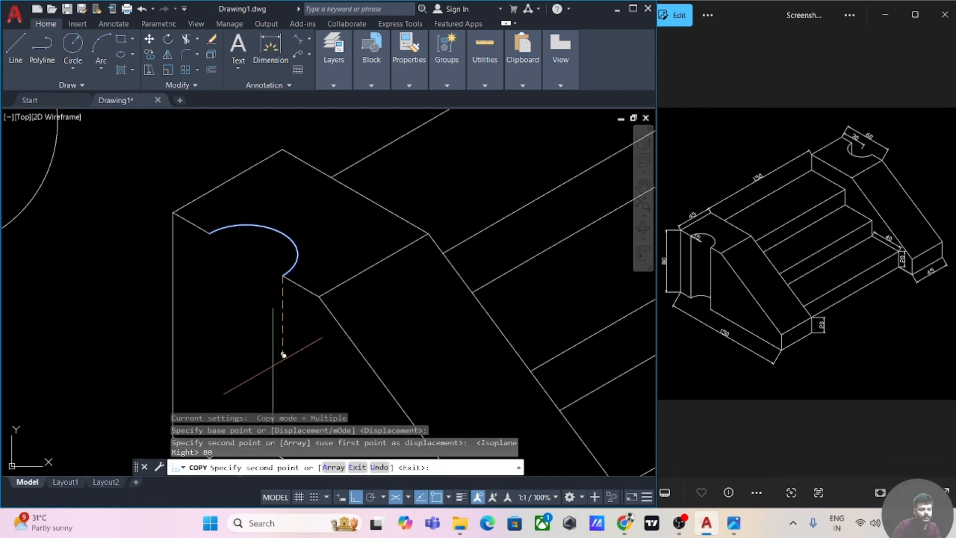
scroll(283, 354, down, 3)
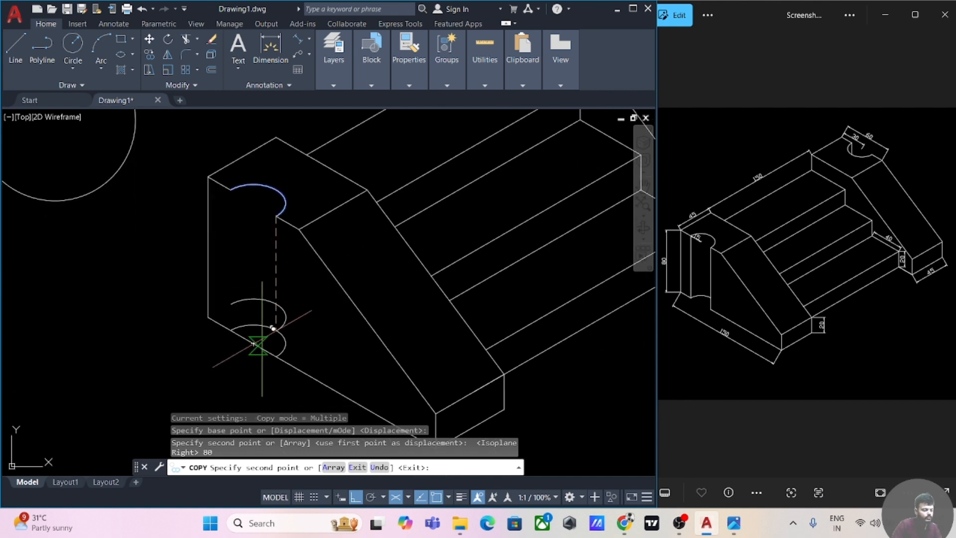
key(Escape)
Draw an 80 vertical line down from the notch arc's front end, nearest the sloped face.
mouse_move(263, 293)
middle_down()
mouse_move(209, 358)
mouse_move(213, 285)
middle_up()
scroll(209, 357, down, 2)
scroll(212, 359, up, 2)
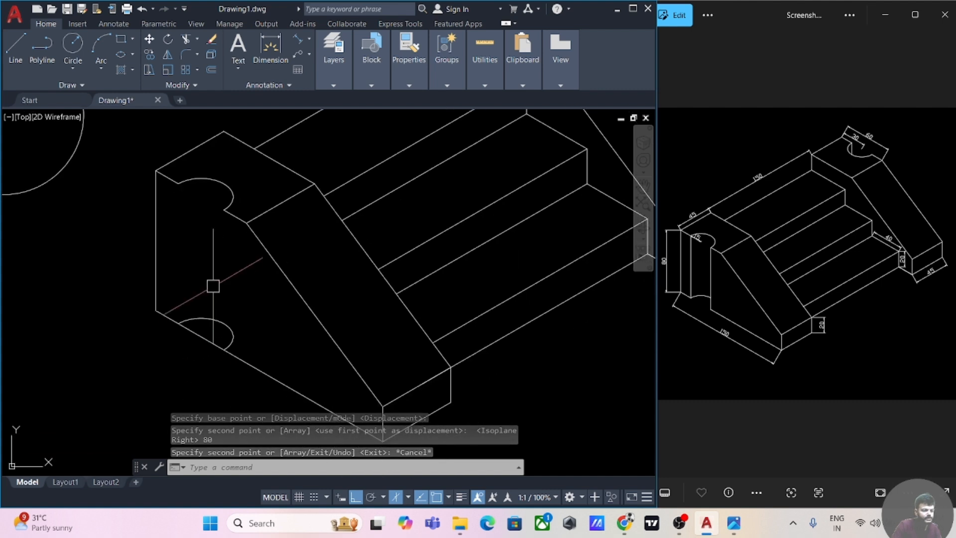
click(16, 46)
click(224, 209)
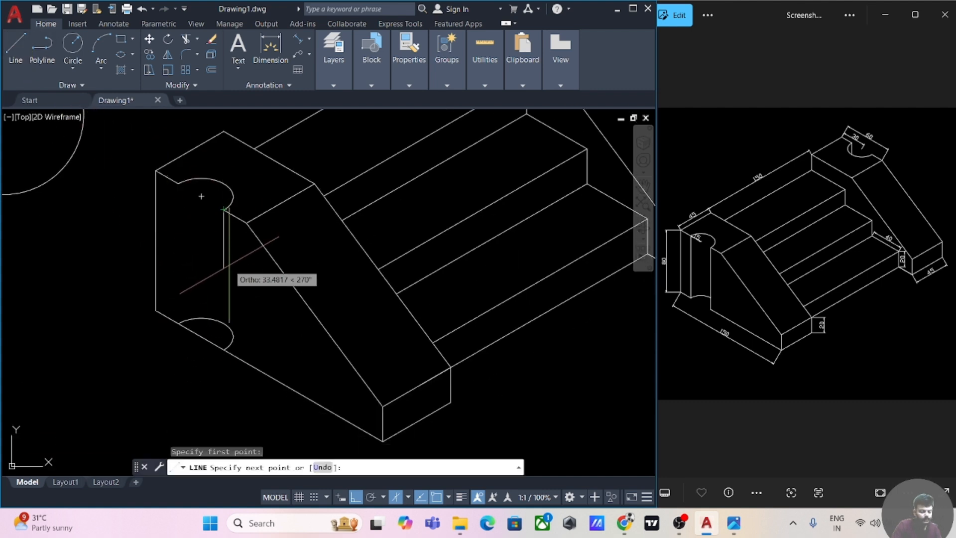
text(80)
key(Return)
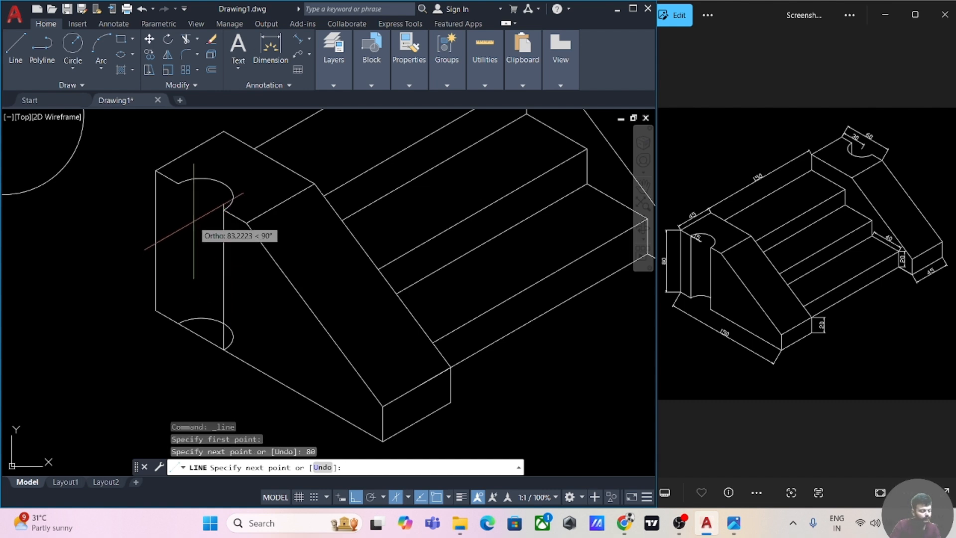
key(Escape)
Draw an 80 vertical line down from the notch arc's back end, nearest the block's back corner.
click(16, 46)
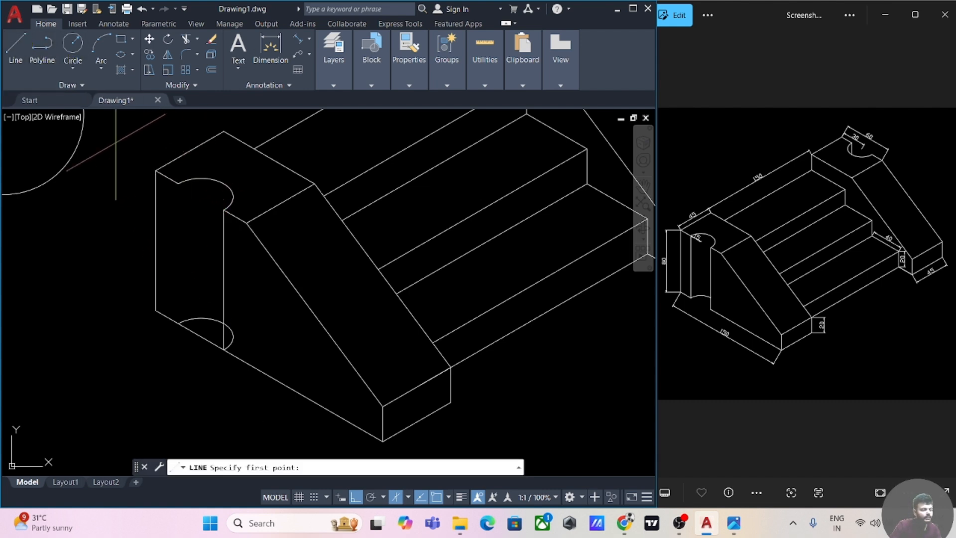
click(178, 183)
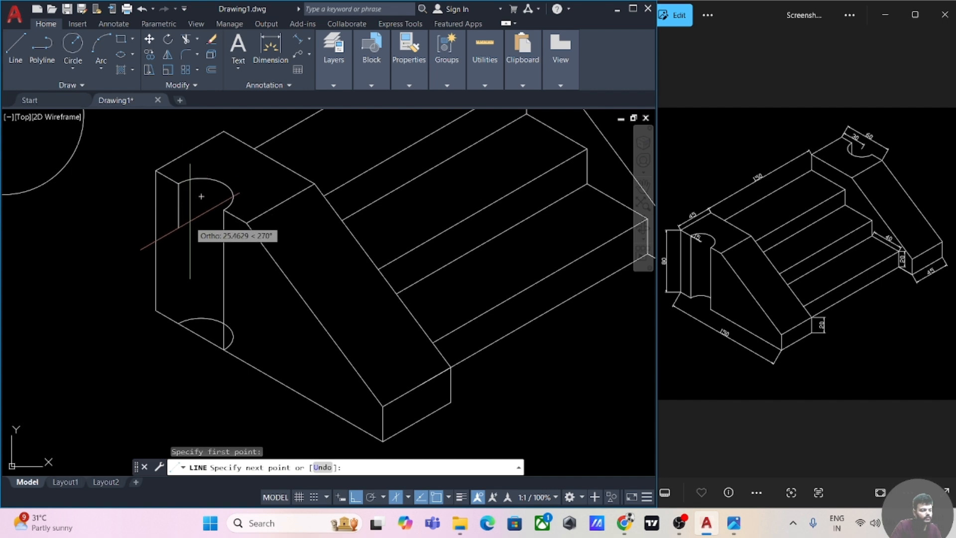
text(80)
key(Return)
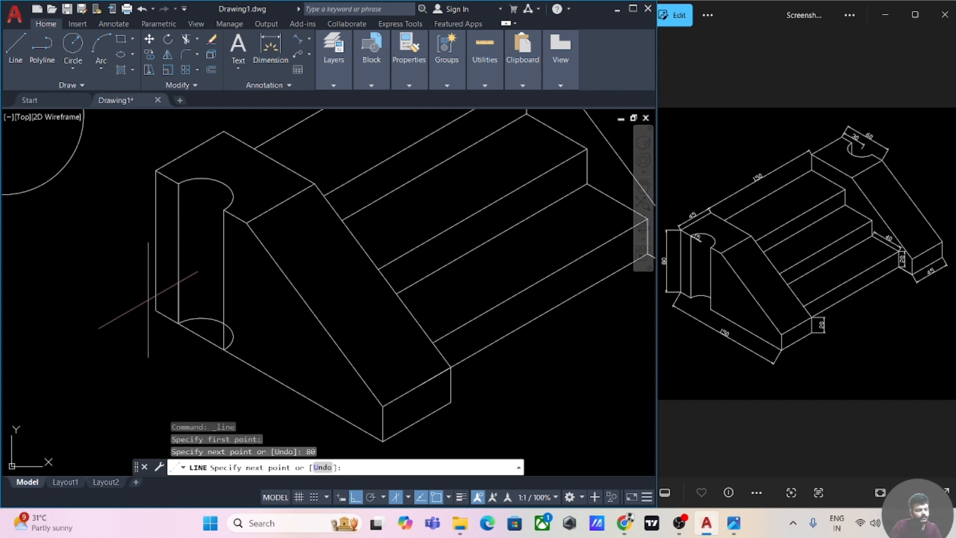
key(Escape)
Trim the hidden part of the lower notch arc that extends past the front vertical line.
text(tr)
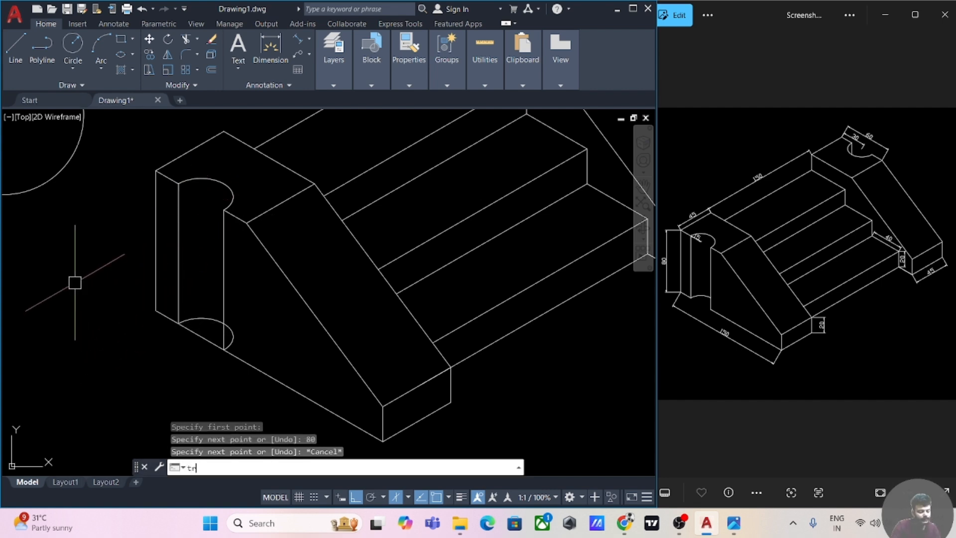
key(Return)
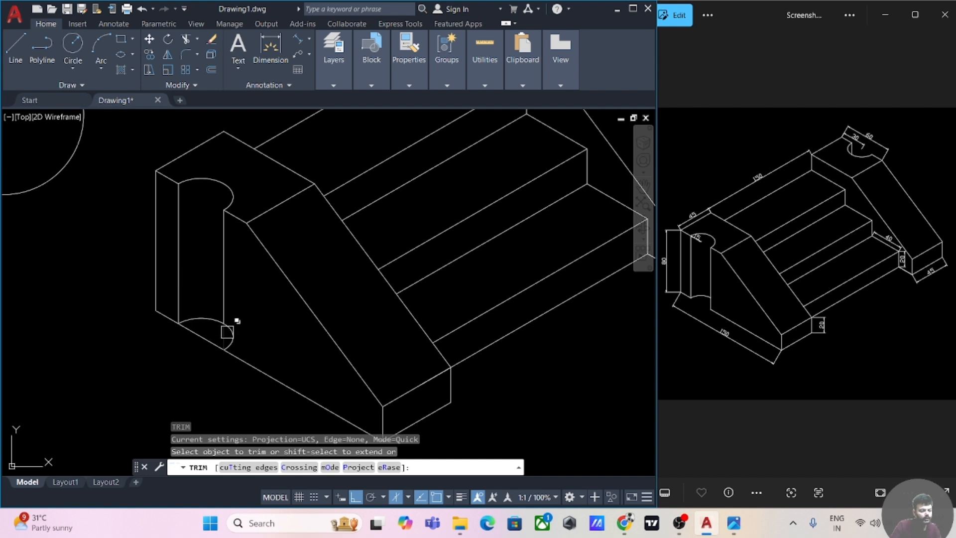
click(235, 335)
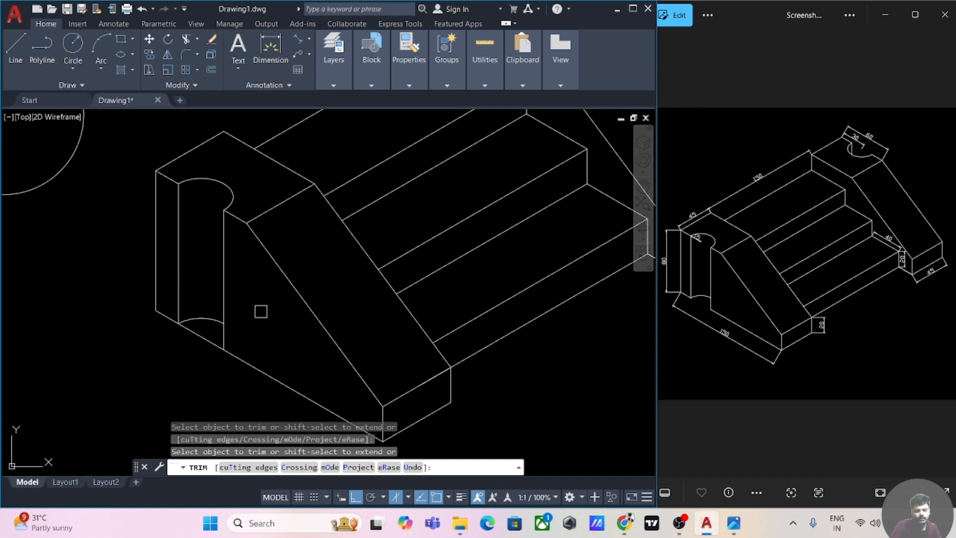
scroll(173, 355, down, 2)
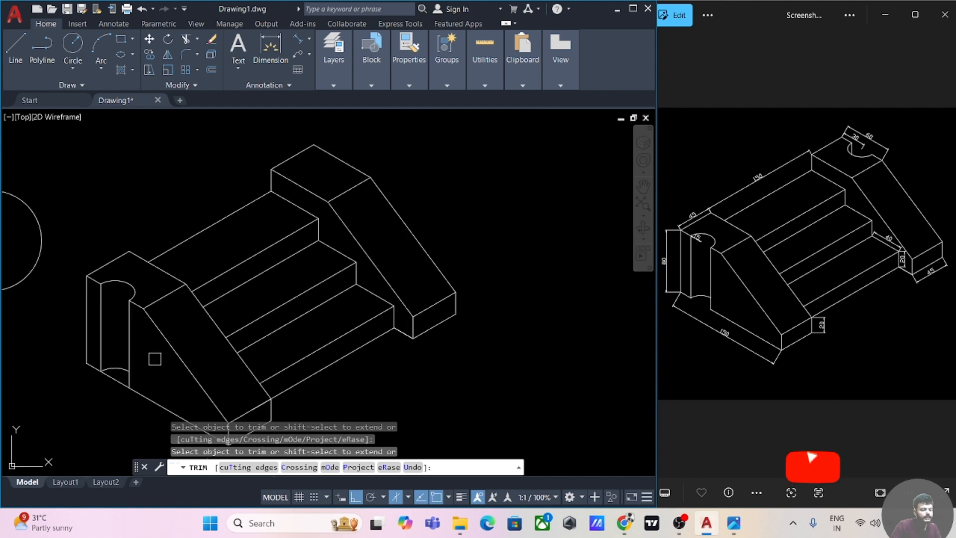
middle_drag(434, 169, 425, 208)
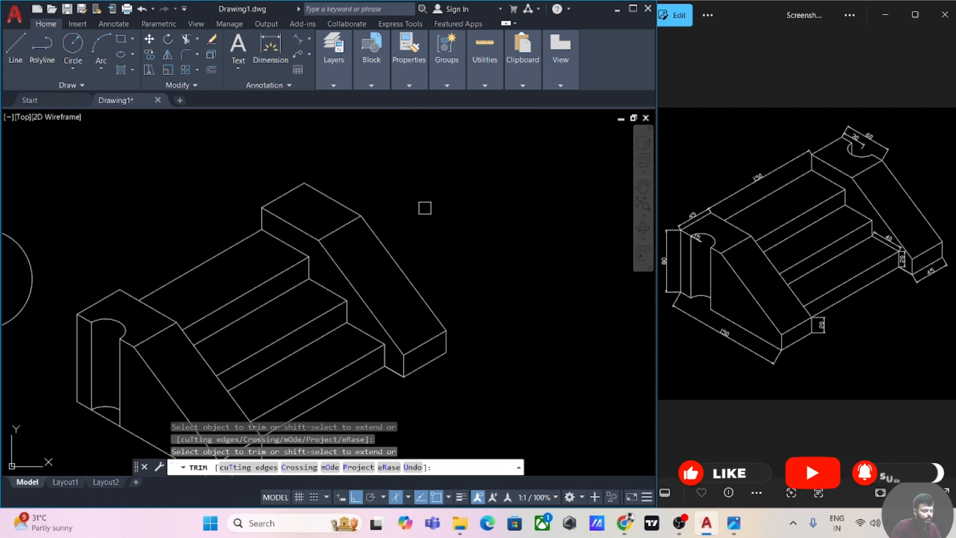
key(Escape)
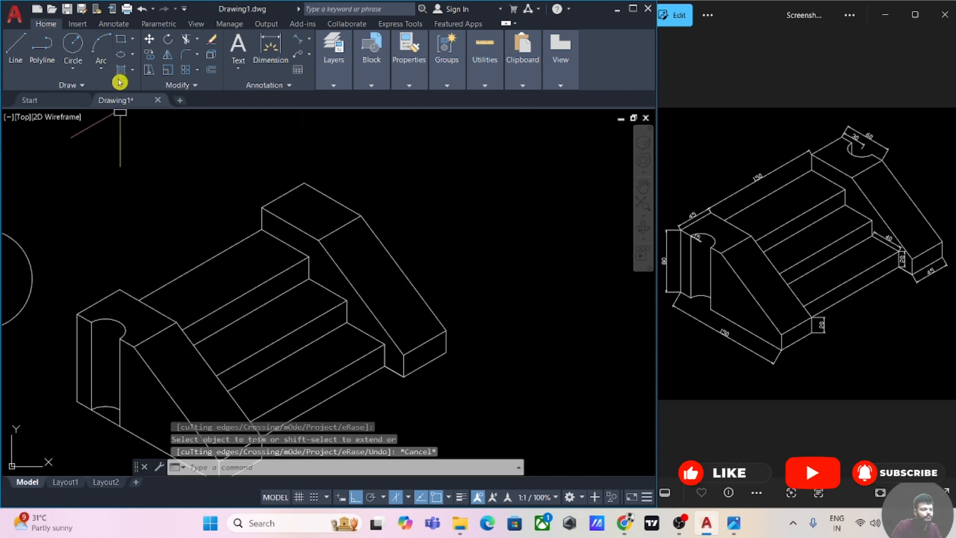
Draw a radius 15 isocircle in the top isoplane, centred on the midpoint of the second side block's outer top edge.
text(el)
key(Return)
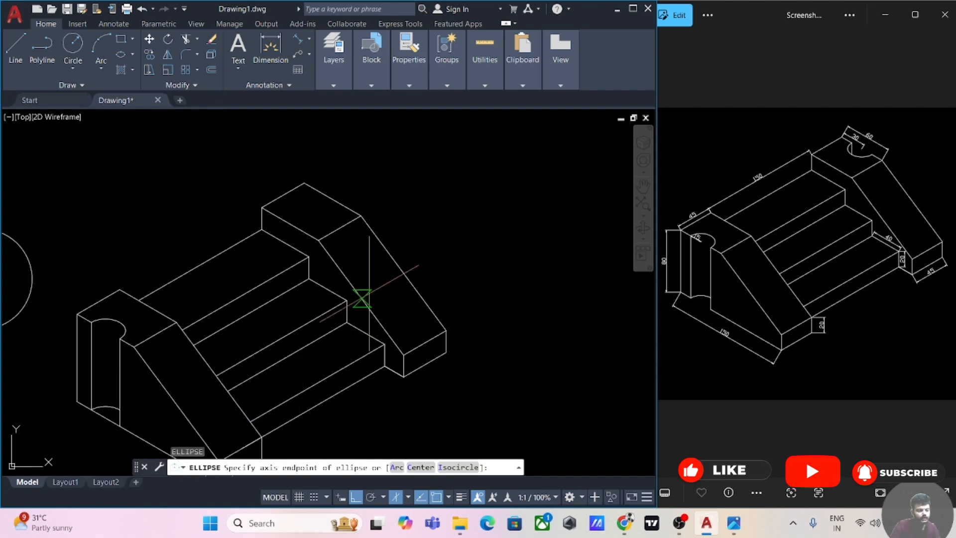
text(i)
key(Return)
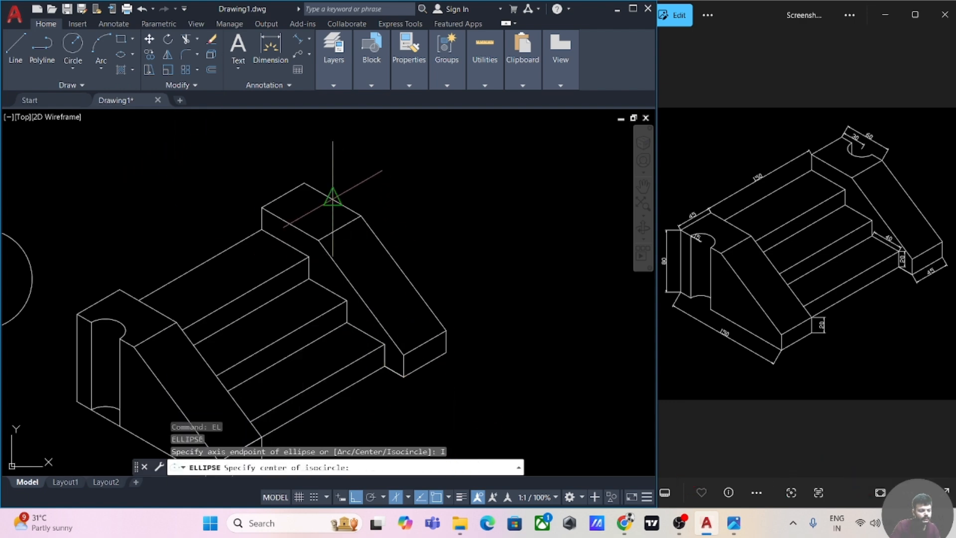
click(333, 199)
key(F5)
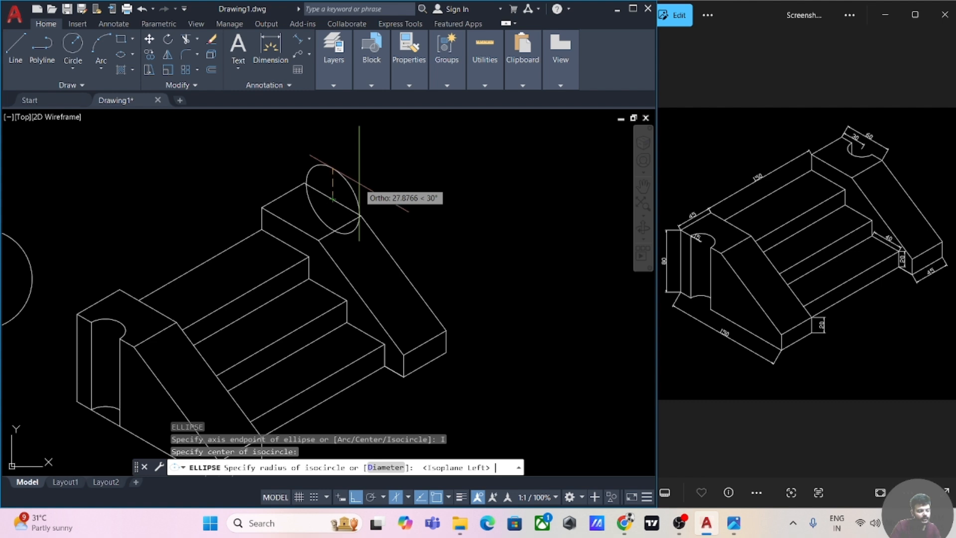
key(F6)
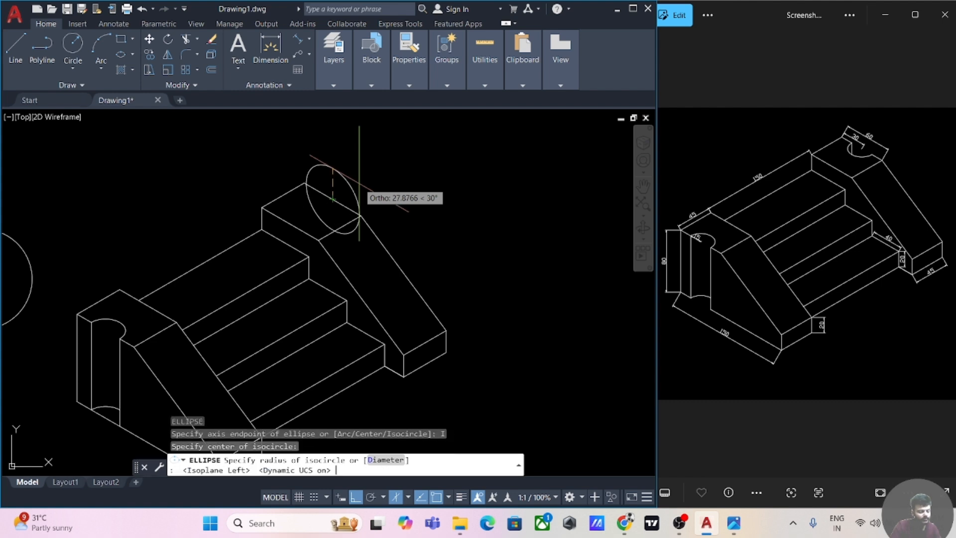
key(F5)
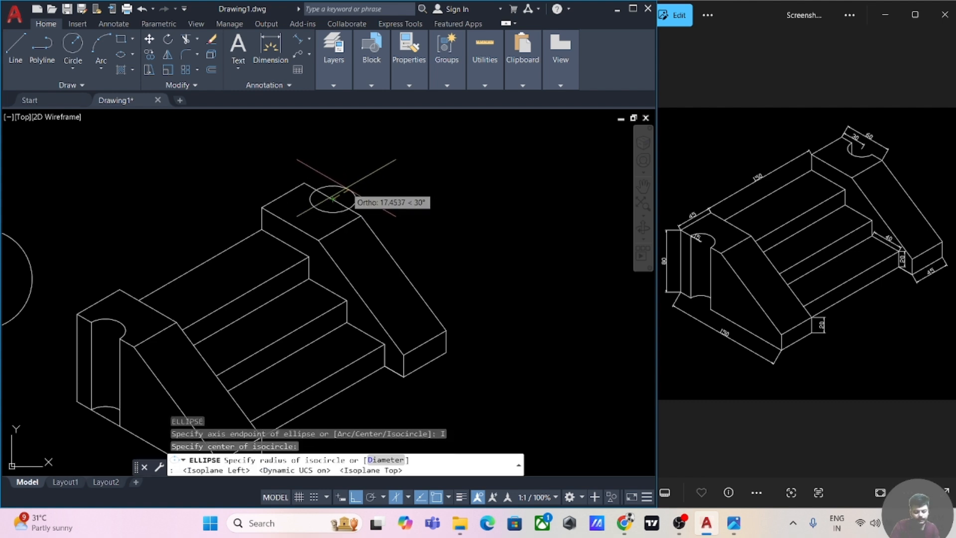
text(15)
key(Return)
scroll(379, 198, up, 4)
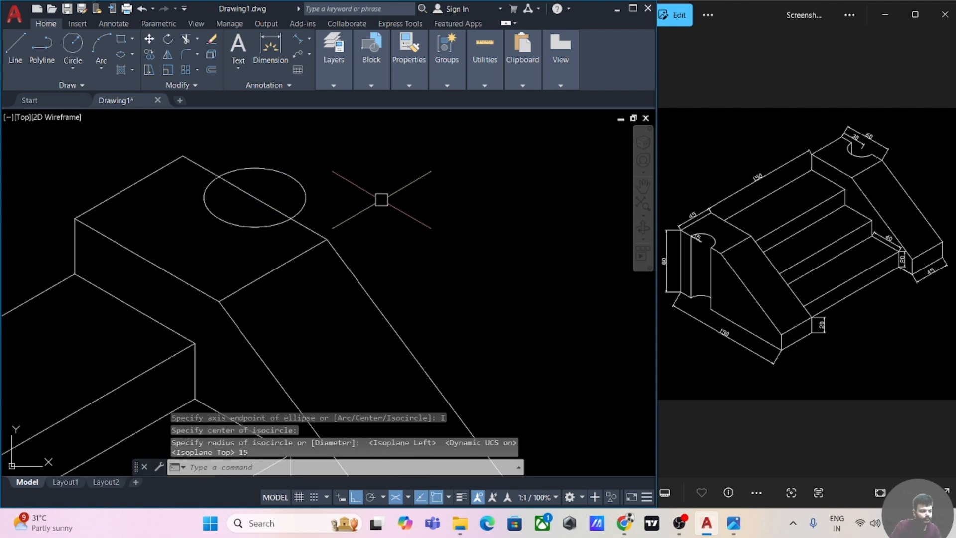
key(Escape)
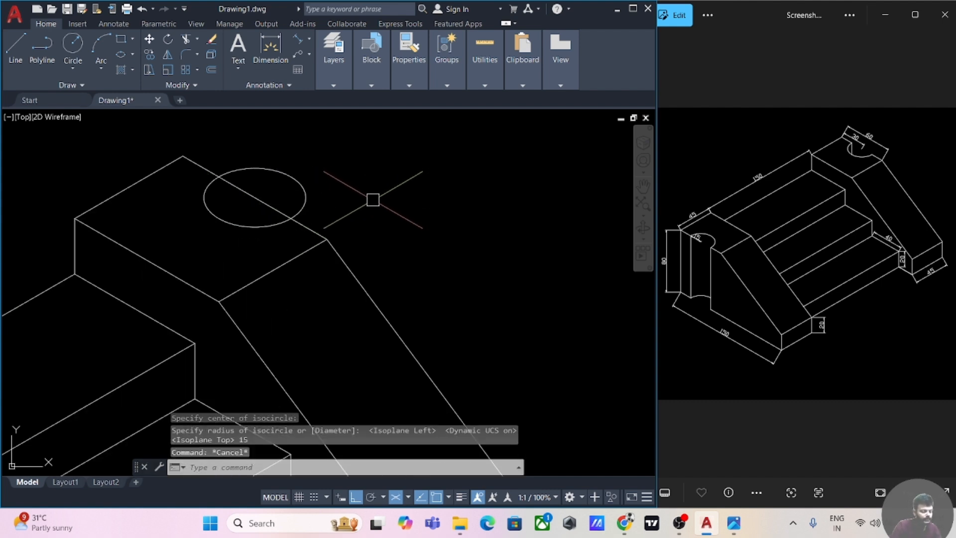
key(Escape)
key(Escape)
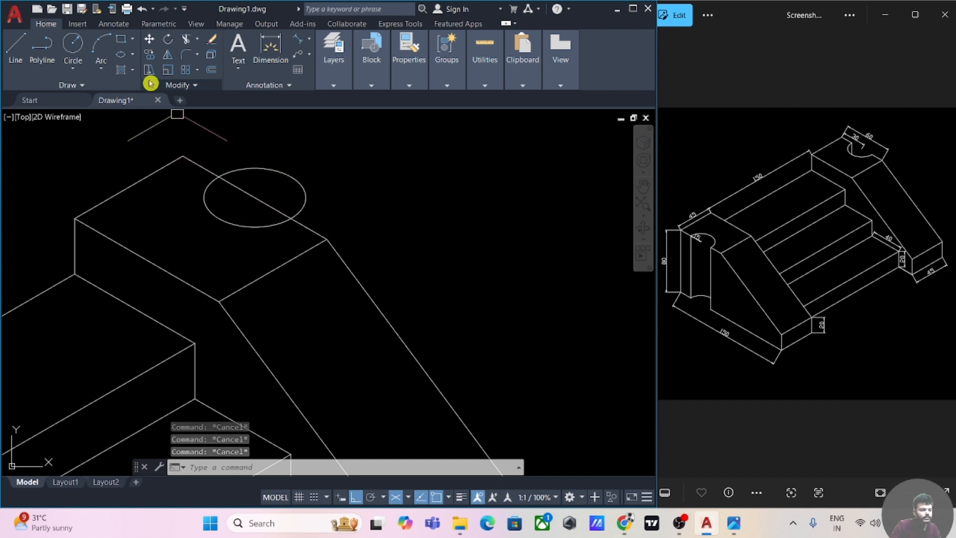
Draw a vertical line about 30 long down from the isocircle's intersection with the top edge nearest the block's back corner, using the right isoplane.
click(16, 47)
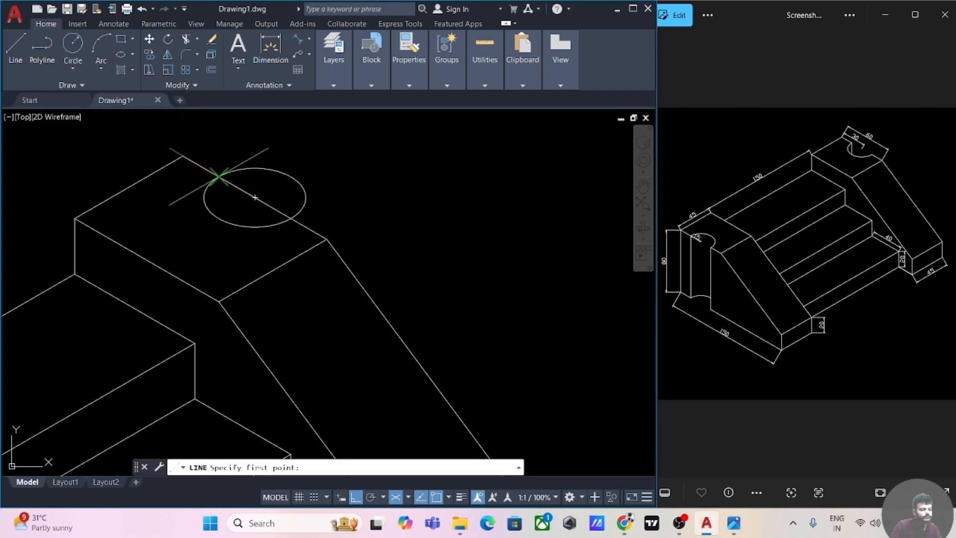
click(219, 177)
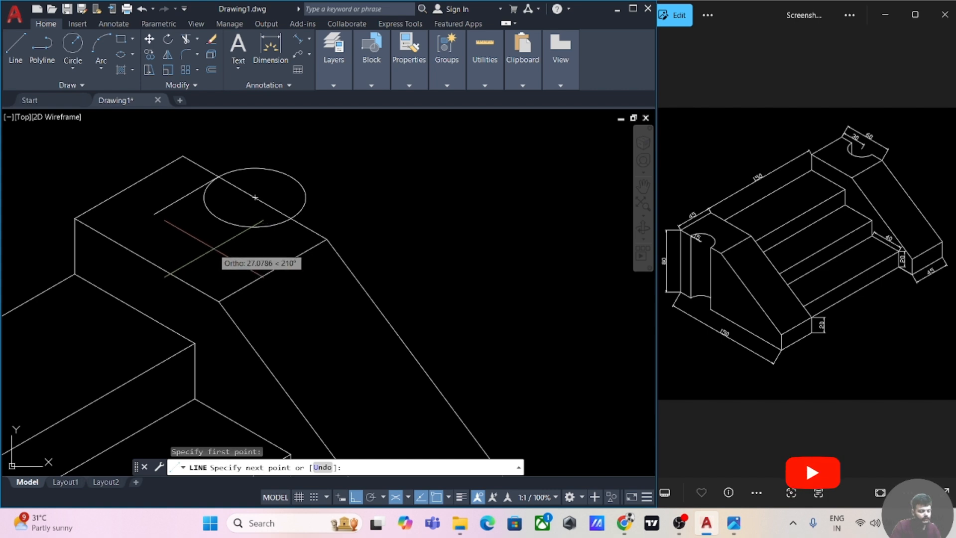
key(F8)
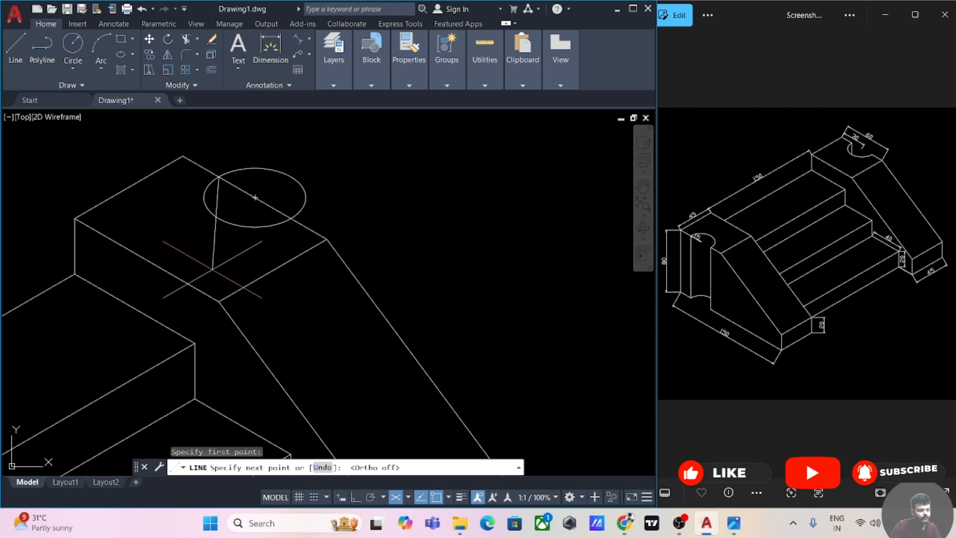
key(F8)
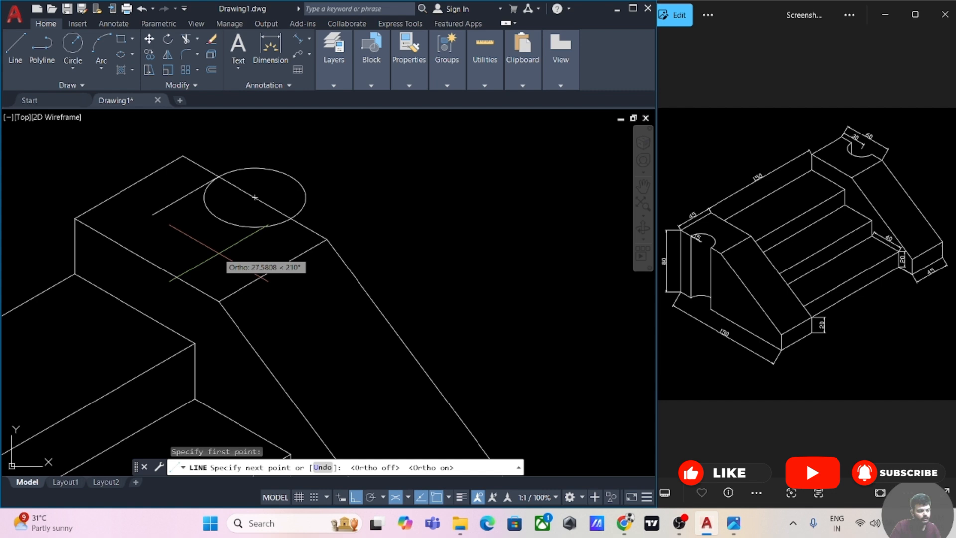
key(F5)
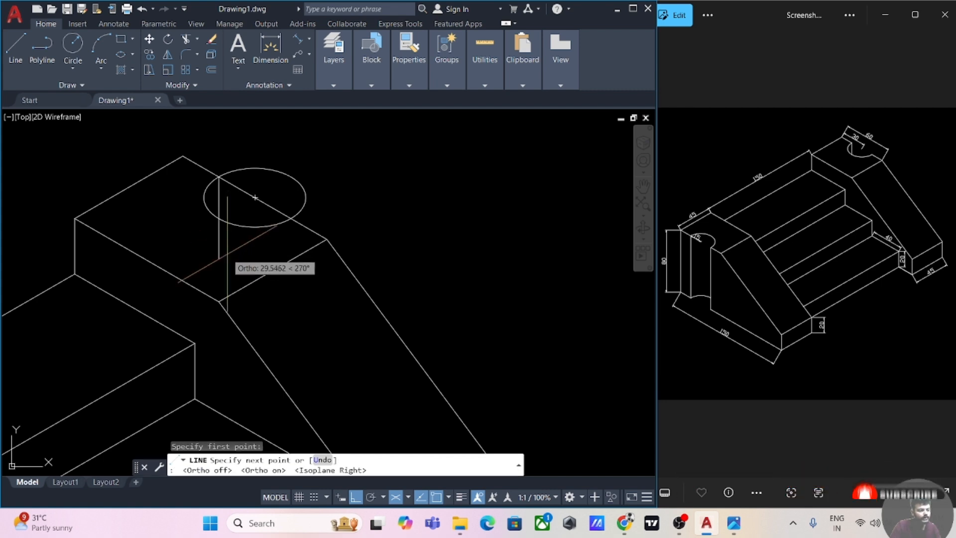
click(222, 258)
key(Escape)
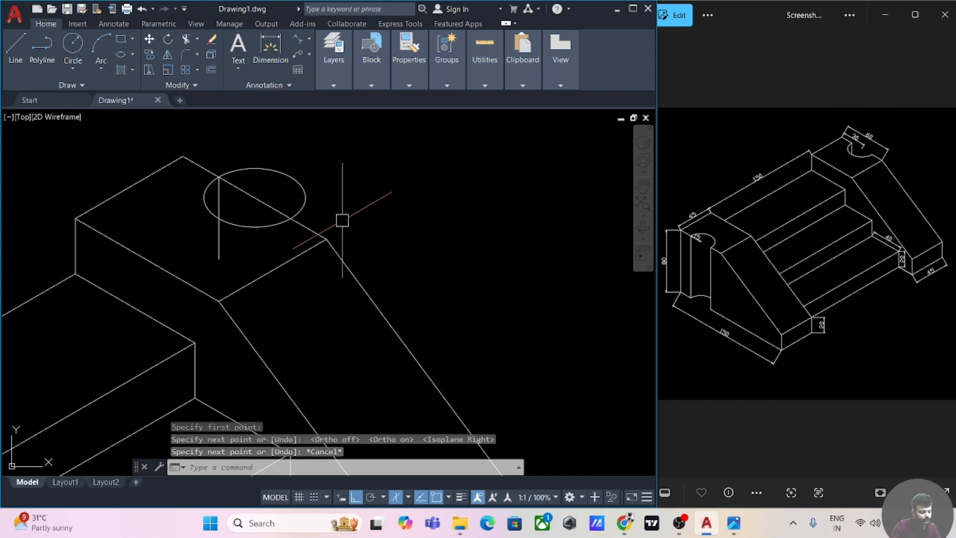
Trim the isocircle's outer half, the edge across the notch opening, and the vertical line's part below the notch arc.
text(tr)
key(Return)
click(298, 187)
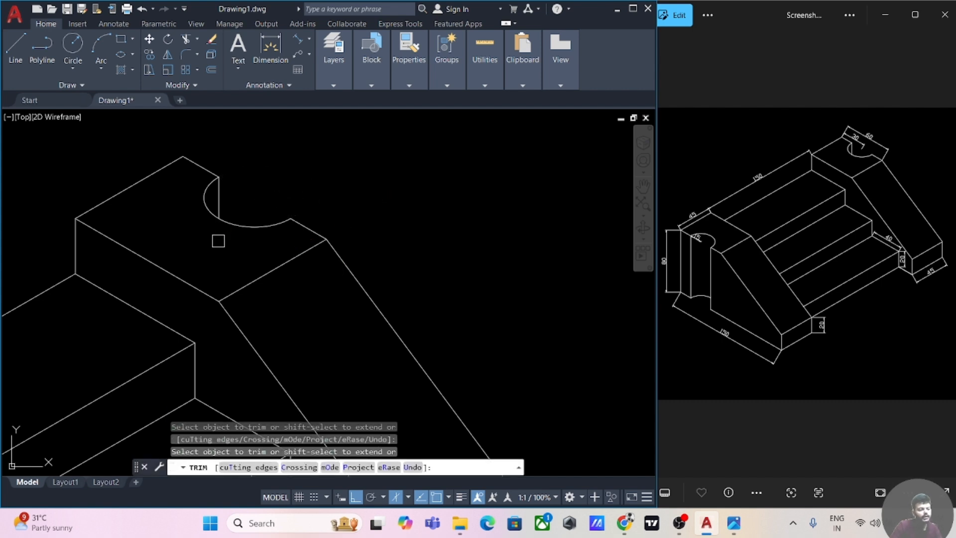
scroll(374, 257, down, 4)
middle_drag(436, 292, 433, 234)
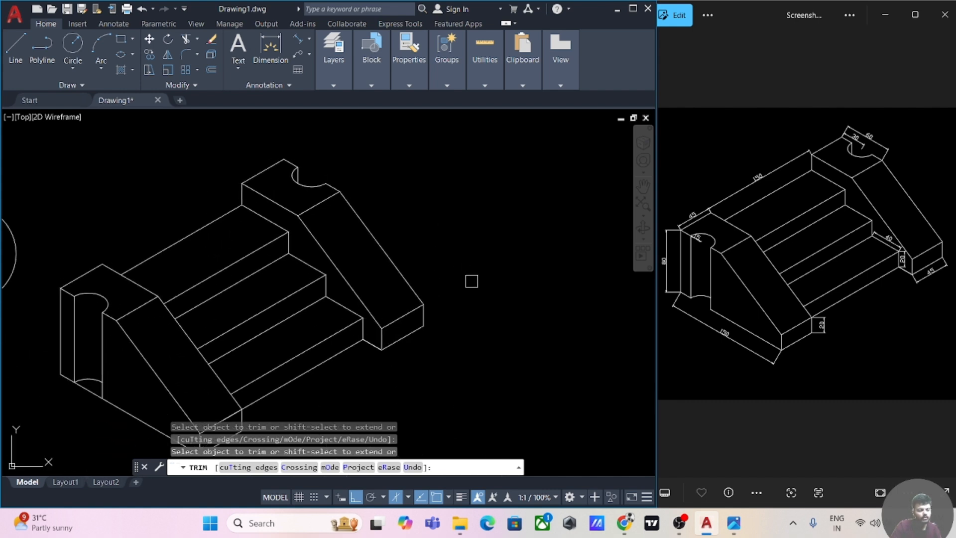
click(518, 284)
key(Escape)
scroll(492, 289, down, 2)
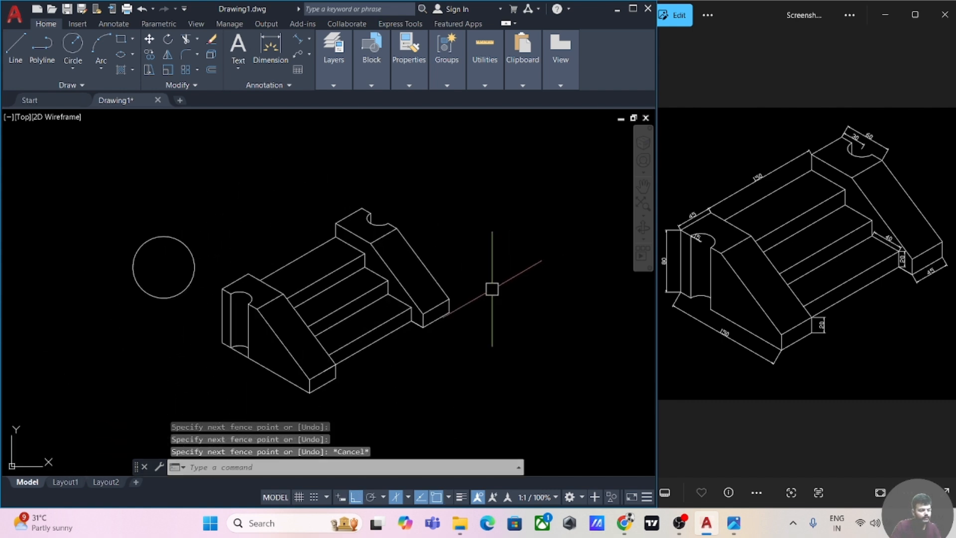
Trim the first side block's bottom edge between the notch's two vertical lines.
scroll(490, 288, up, 3)
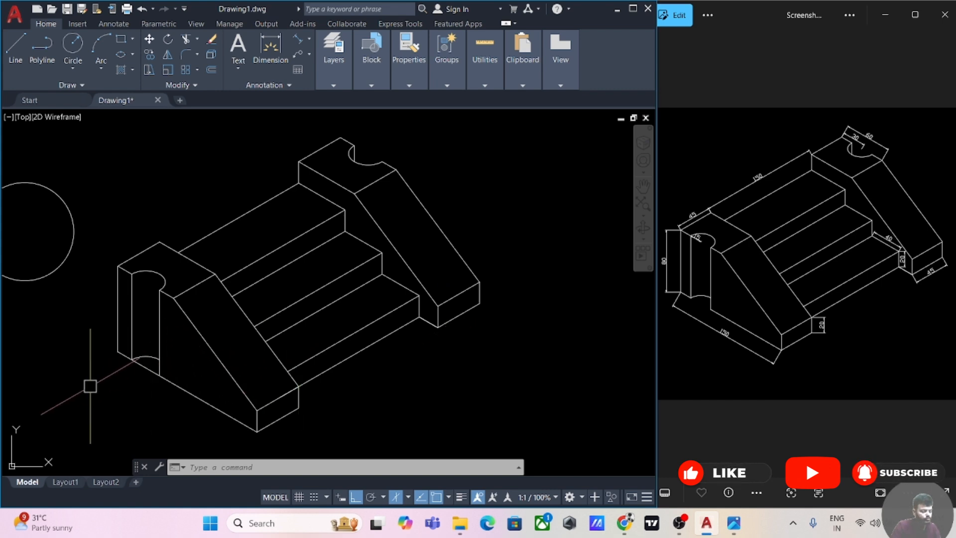
text(ttr)
key(Return)
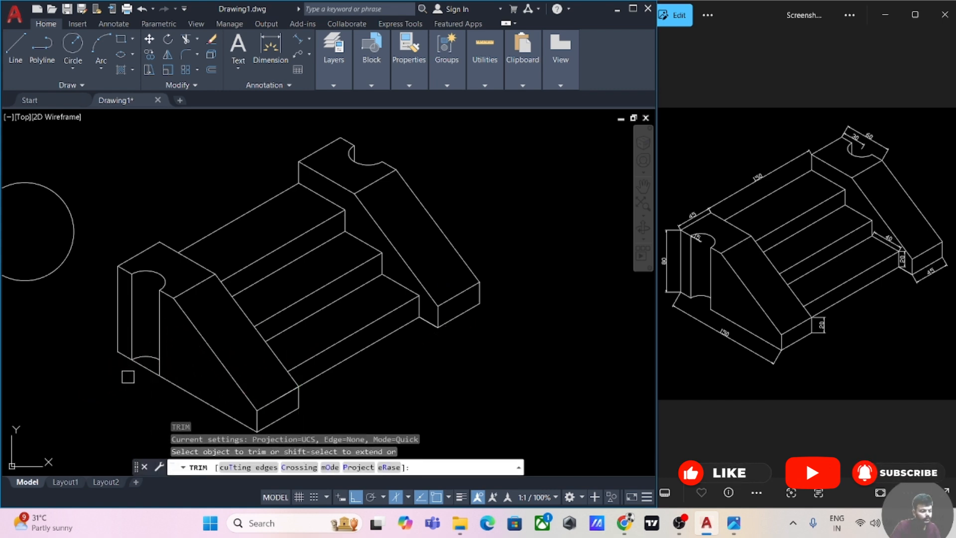
click(142, 371)
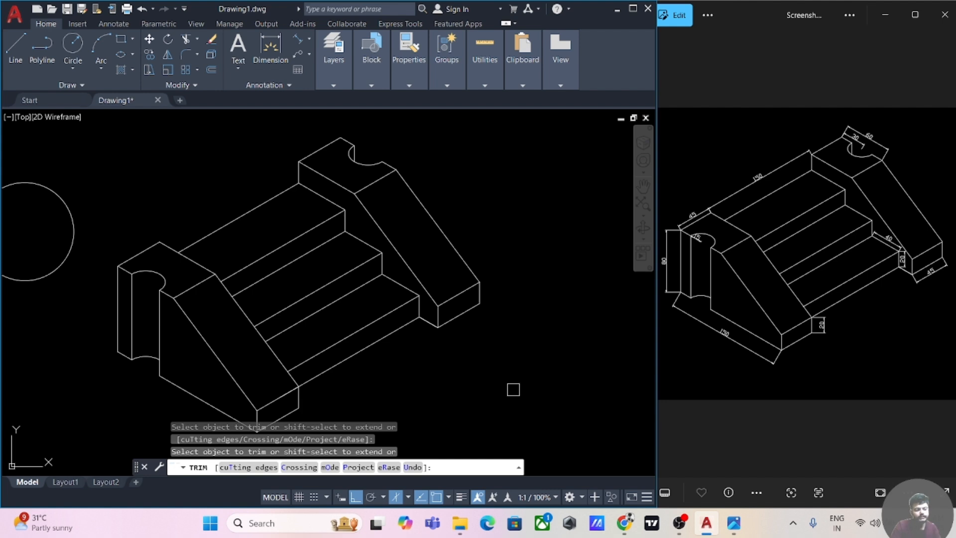
key(Escape)
key(Escape)
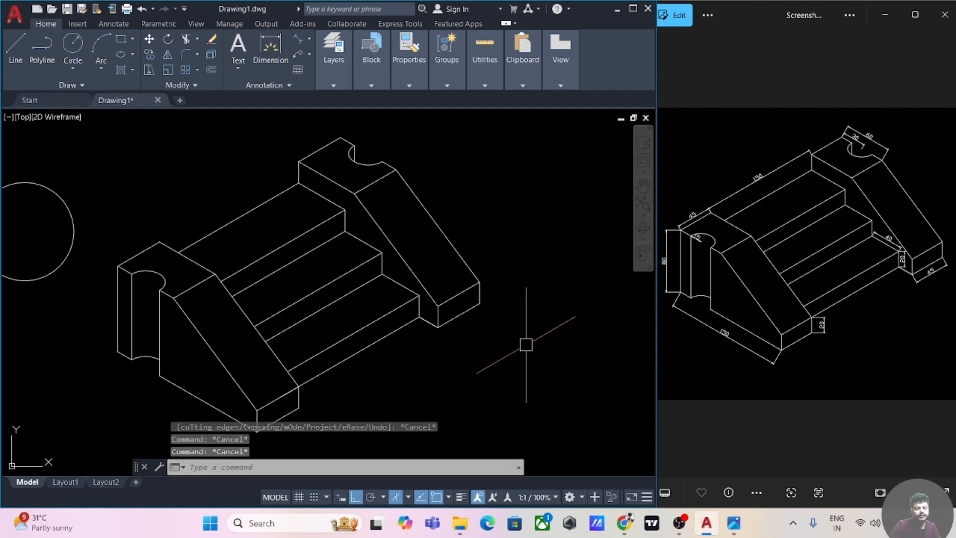
middle_drag(525, 348, 542, 340)
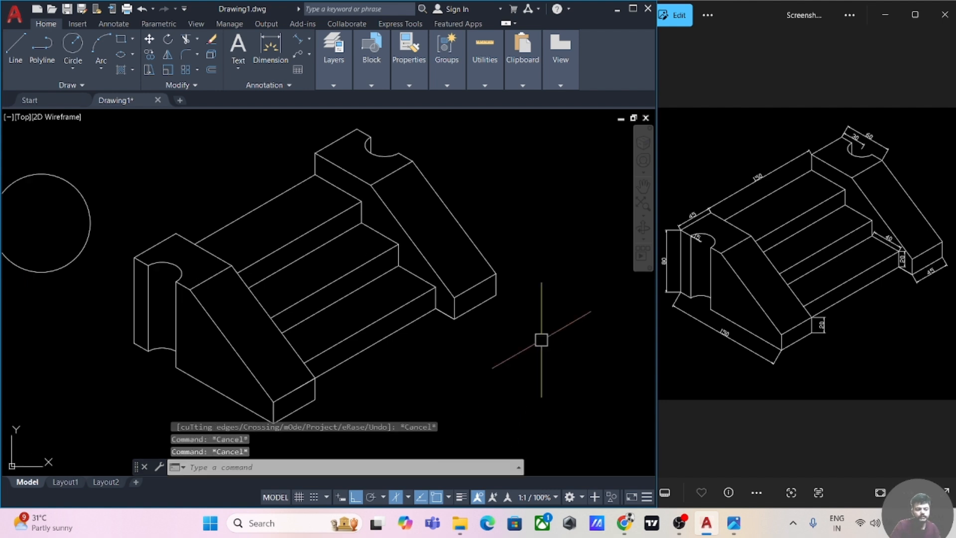